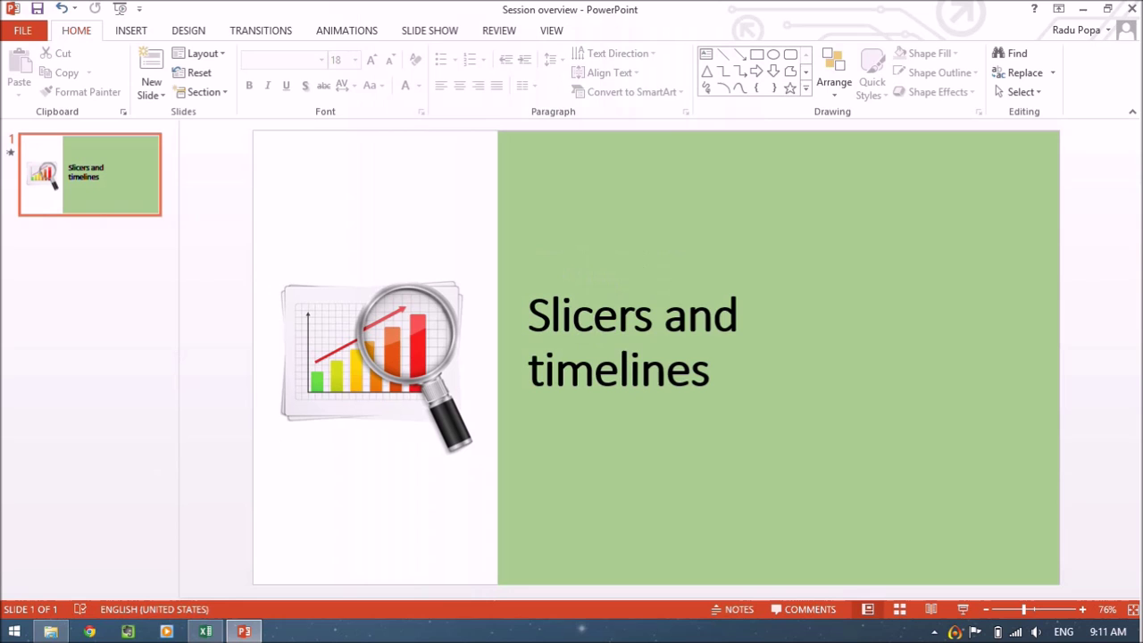
# Switch to the Online Store Sales Data workbook in Excel and select an empty cell on the Summary sheet.
pyautogui.click(205, 631)
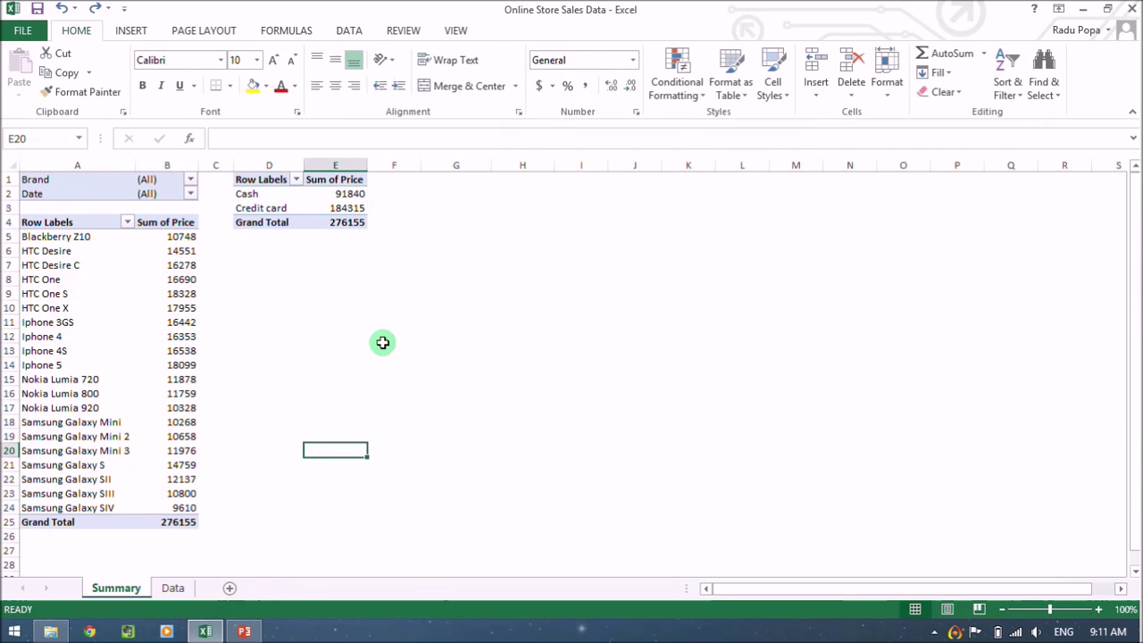
pyautogui.click(383, 308)
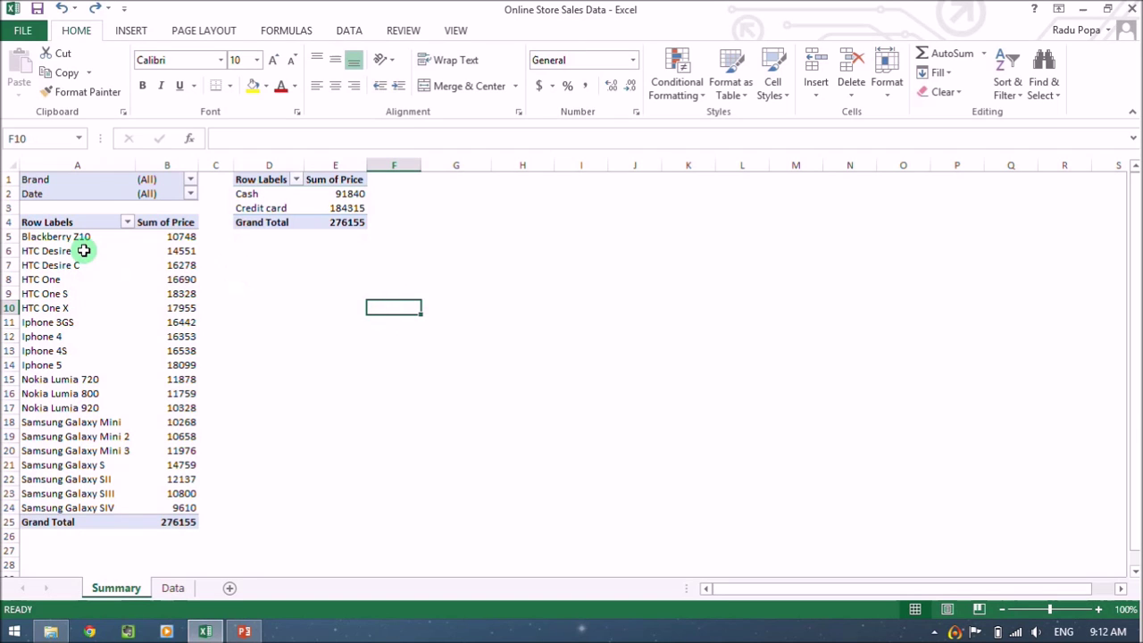
# Filter the product pivot table's Brand report filter to Blackberry and HTC only.
pyautogui.click(190, 180)
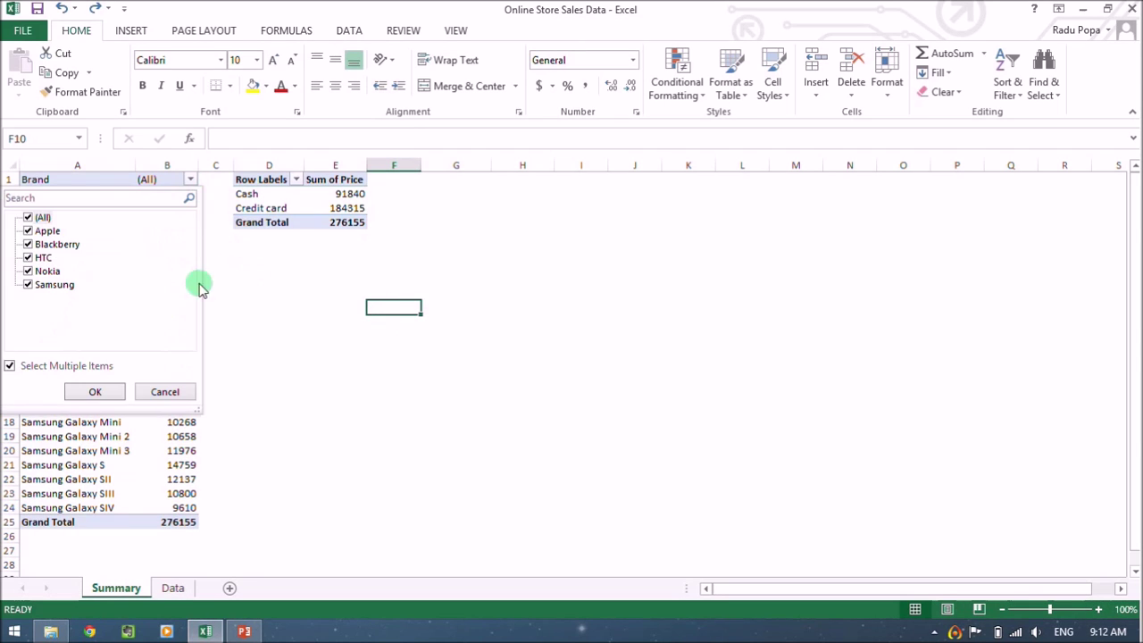
pyautogui.click(28, 217)
pyautogui.click(27, 244)
pyautogui.click(28, 257)
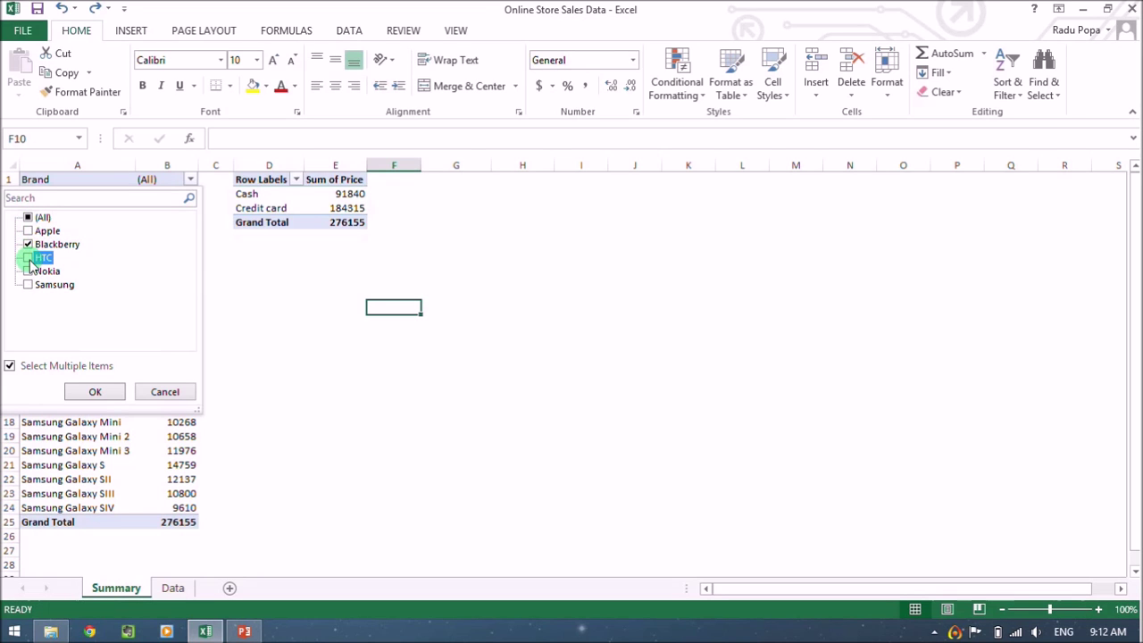
pyautogui.click(95, 391)
pyautogui.click(228, 348)
# Reset the product pivot table's Brand report filter to all brands.
pyautogui.click(181, 180)
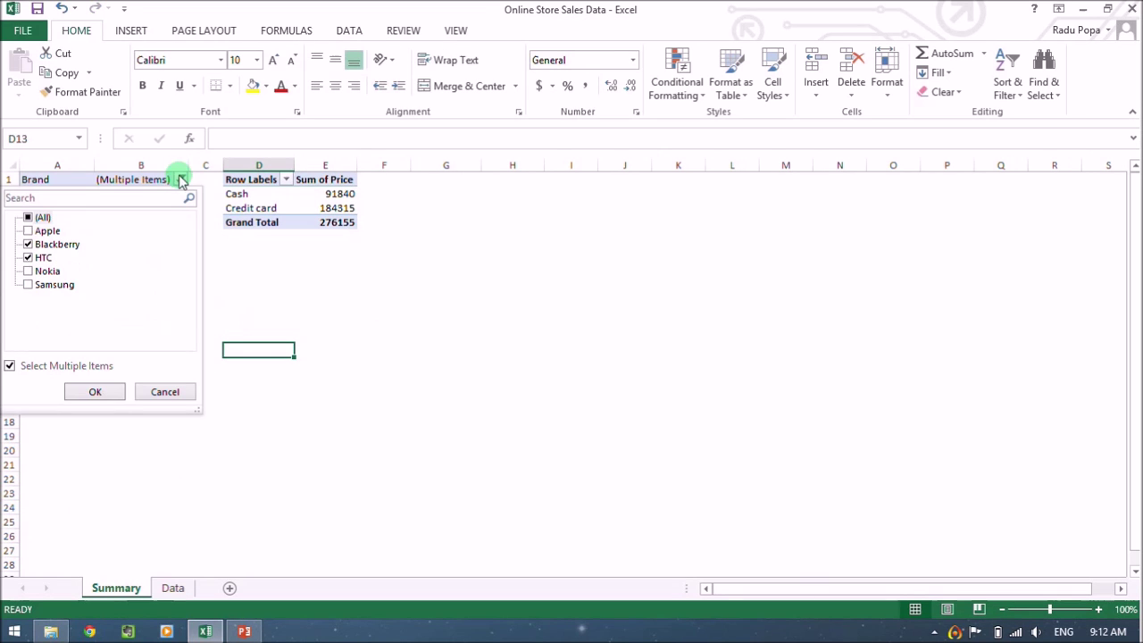
pyautogui.click(28, 217)
pyautogui.click(96, 393)
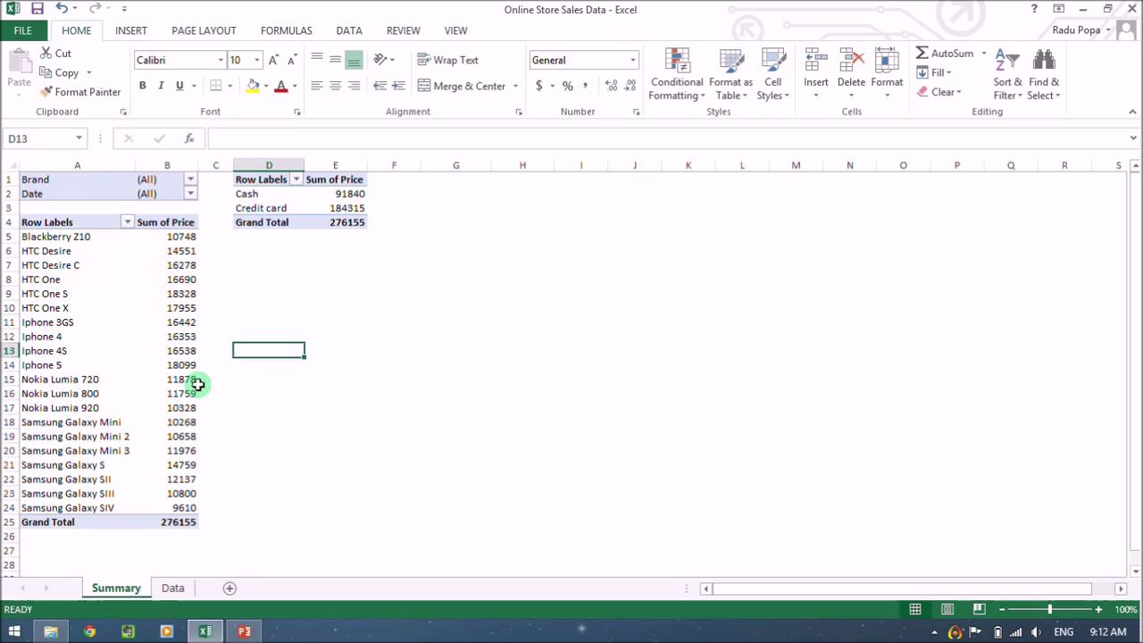
pyautogui.click(262, 313)
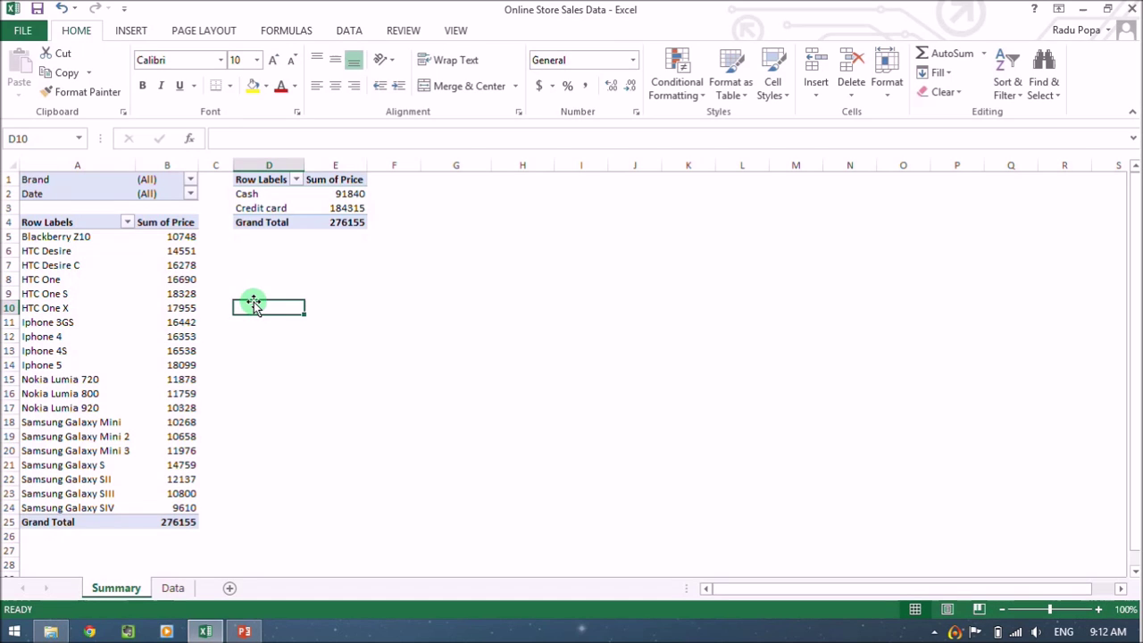
# Insert a Brand slicer for the product pivot table and place it directly below the payment option pivot table.
pyautogui.click(143, 39)
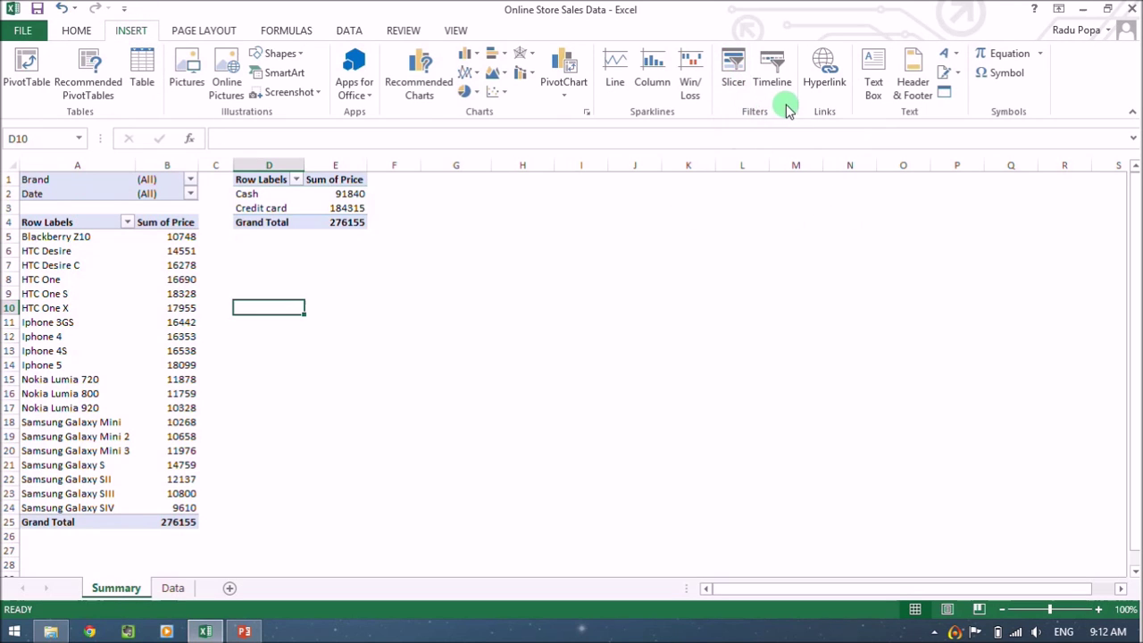
pyautogui.click(150, 291)
pyautogui.click(730, 83)
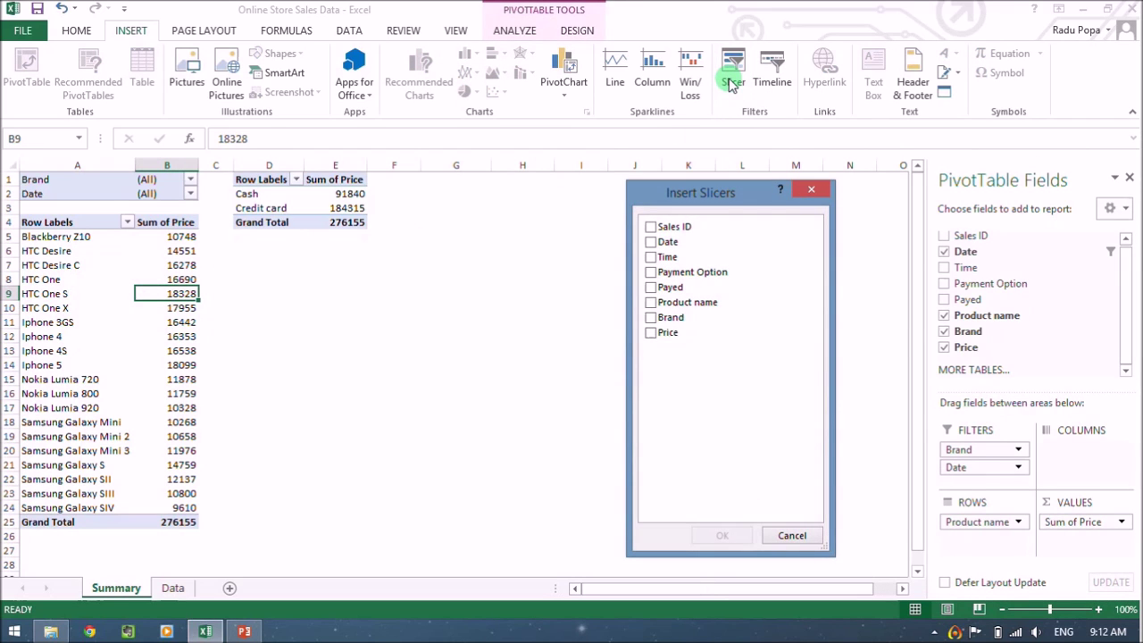
pyautogui.click(651, 322)
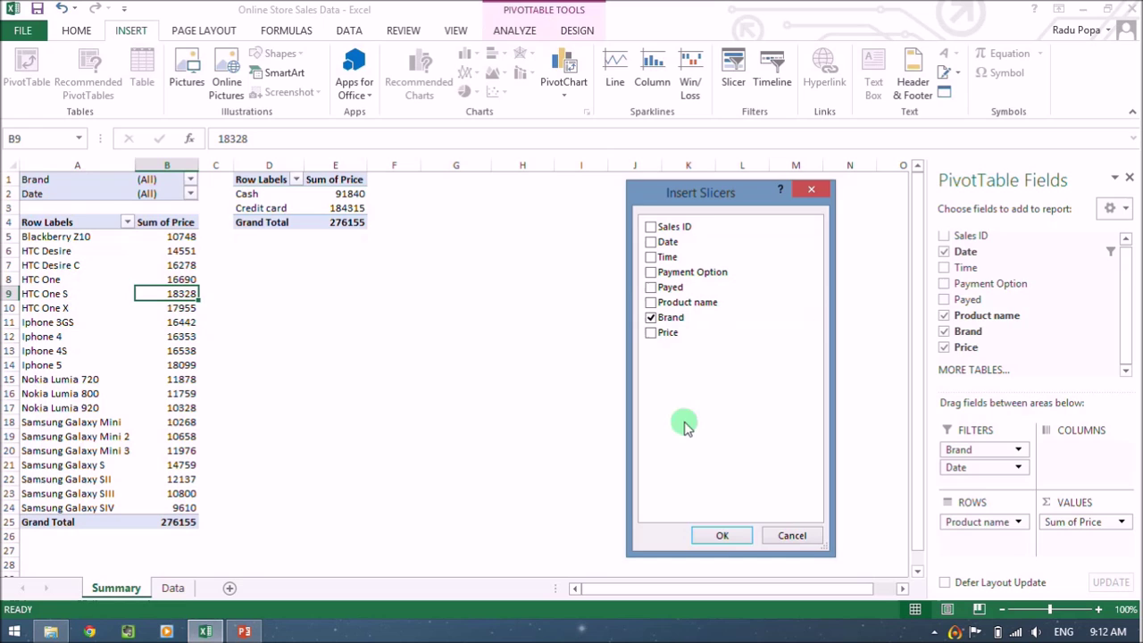
pyautogui.click(721, 535)
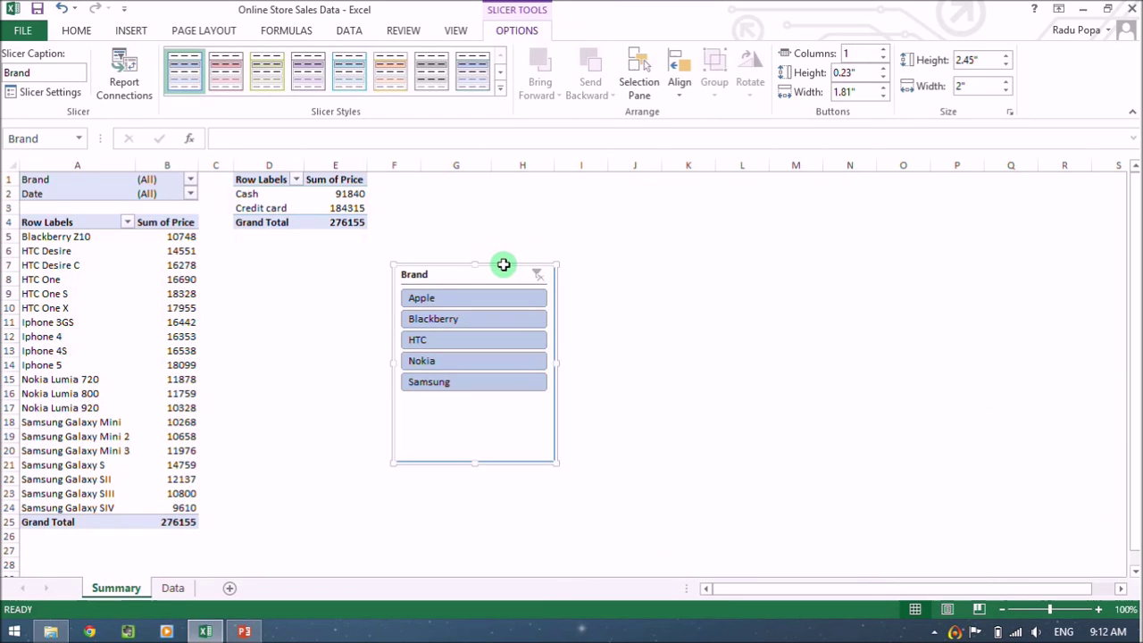
pyautogui.moveTo(500, 266); pyautogui.dragTo(342, 253)
pyautogui.click(432, 247)
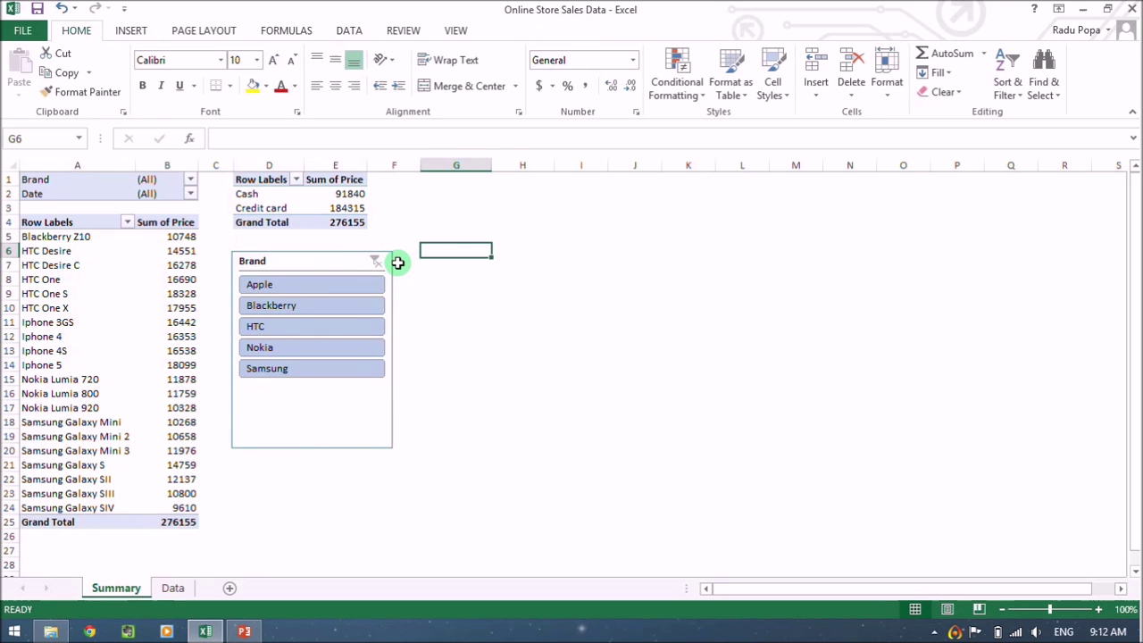
# Set the Brand report filter to HTC only, and clear that filter through the Brand slicer.
pyautogui.click(190, 180)
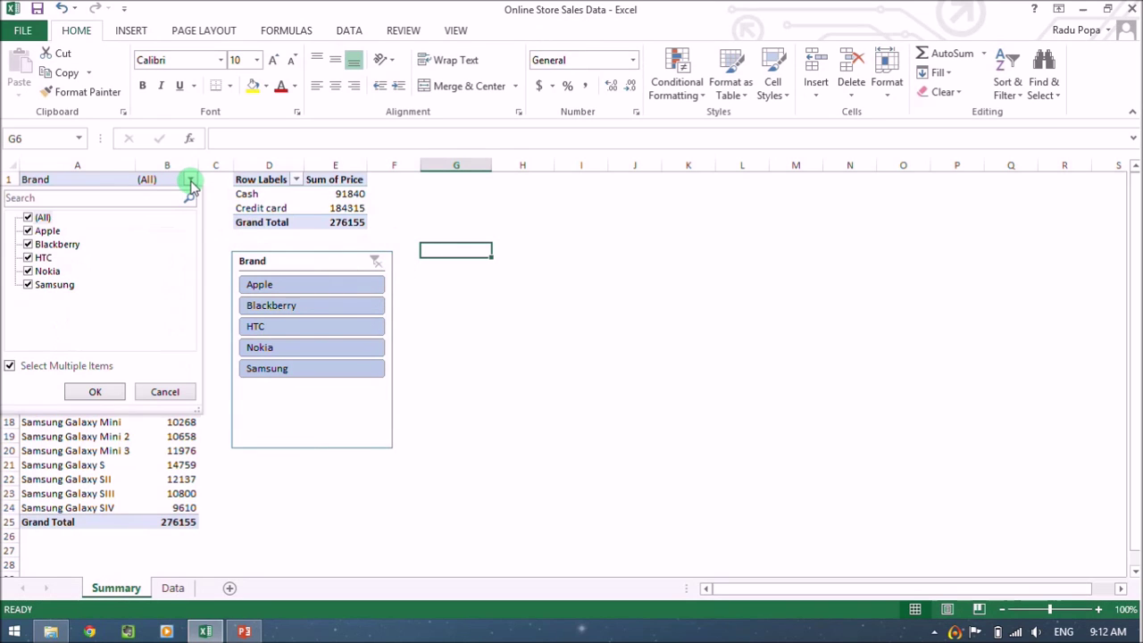
pyautogui.click(28, 217)
pyautogui.click(28, 257)
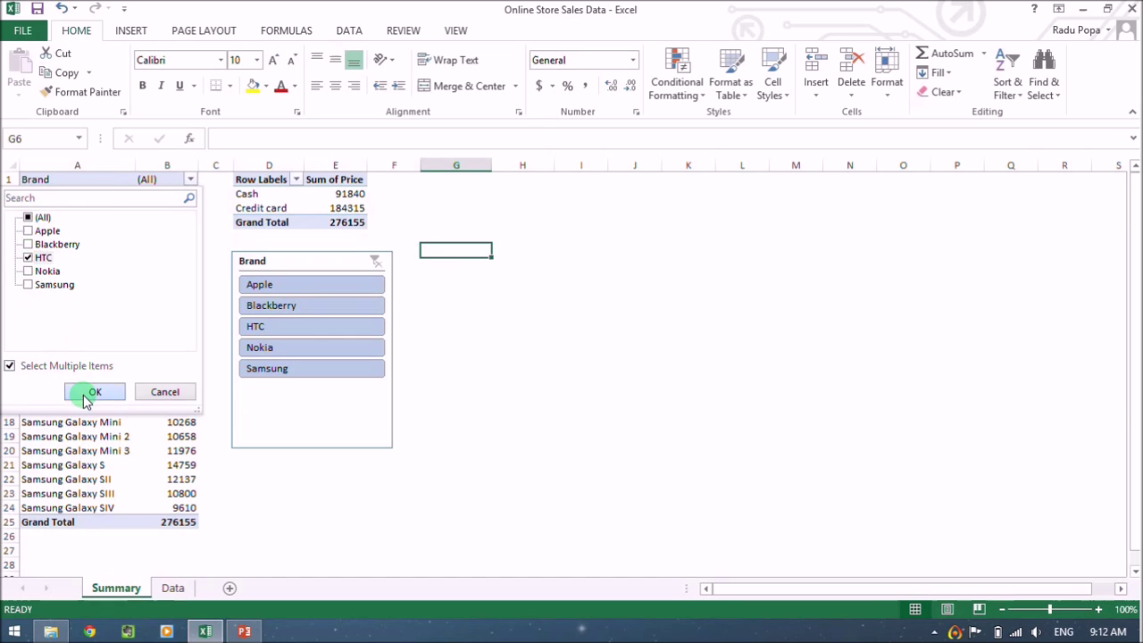
pyautogui.click(86, 395)
pyautogui.click(331, 260)
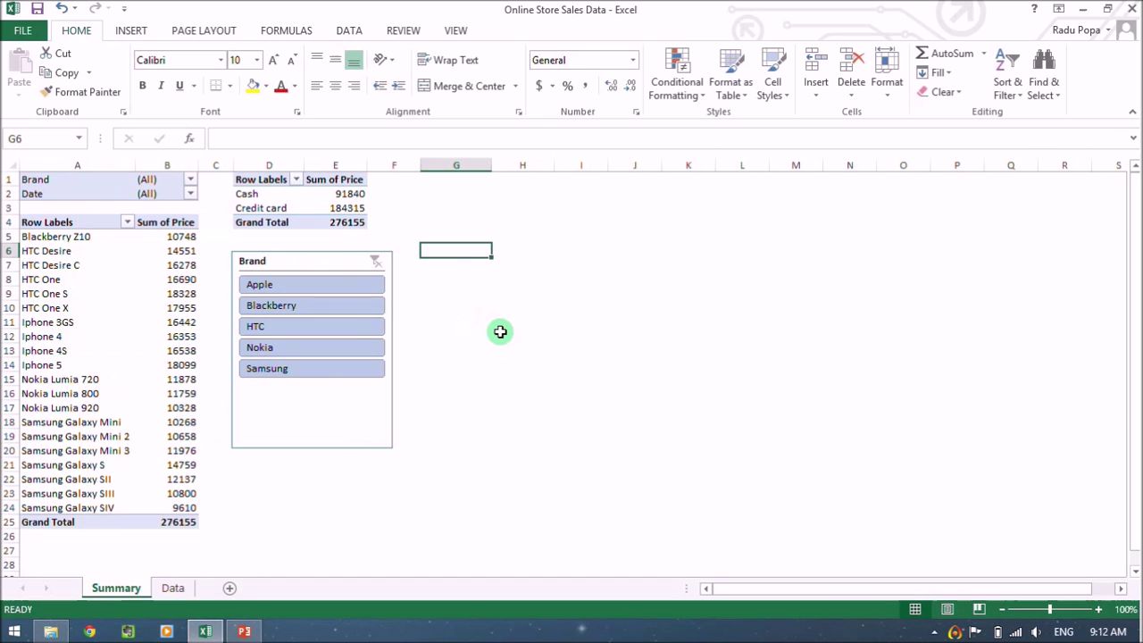
# Use the Brand slicer to filter the product pivot table by each brand in turn, ending on Apple, and clear the filter.
pyautogui.click(321, 305)
pyautogui.click(296, 350)
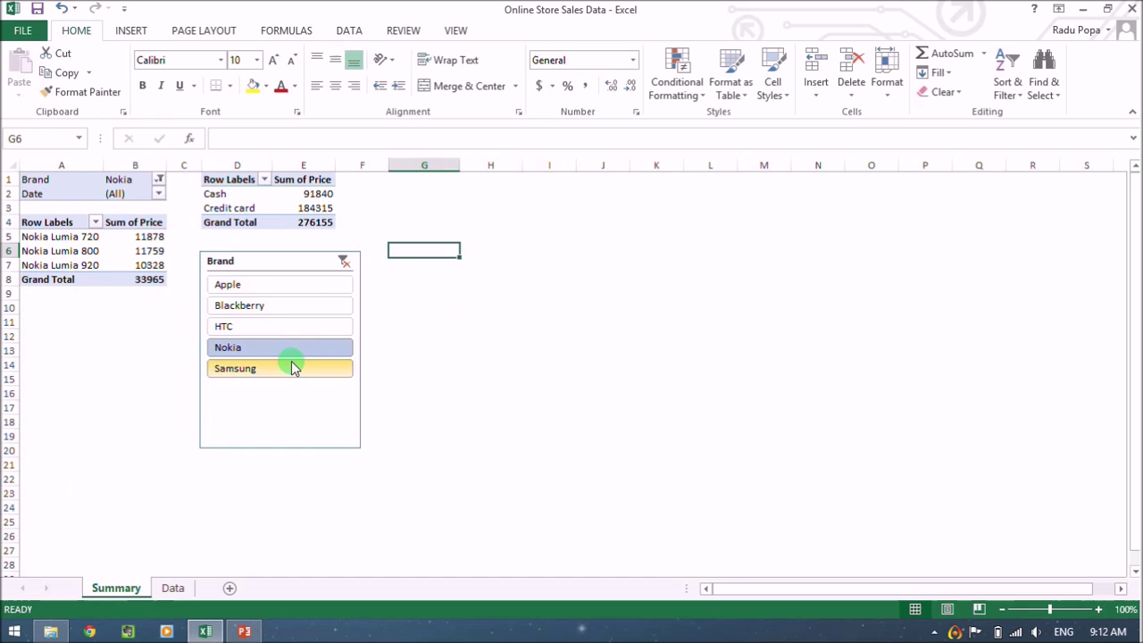
pyautogui.click(295, 368)
pyautogui.click(287, 285)
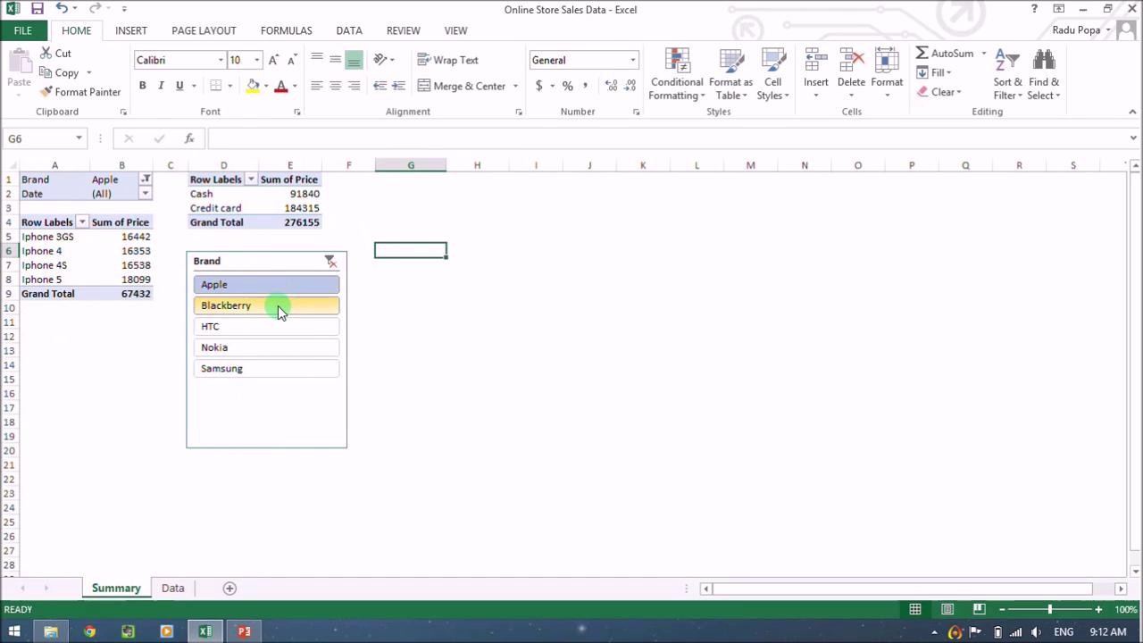
pyautogui.click(277, 305)
pyautogui.click(268, 328)
pyautogui.click(265, 348)
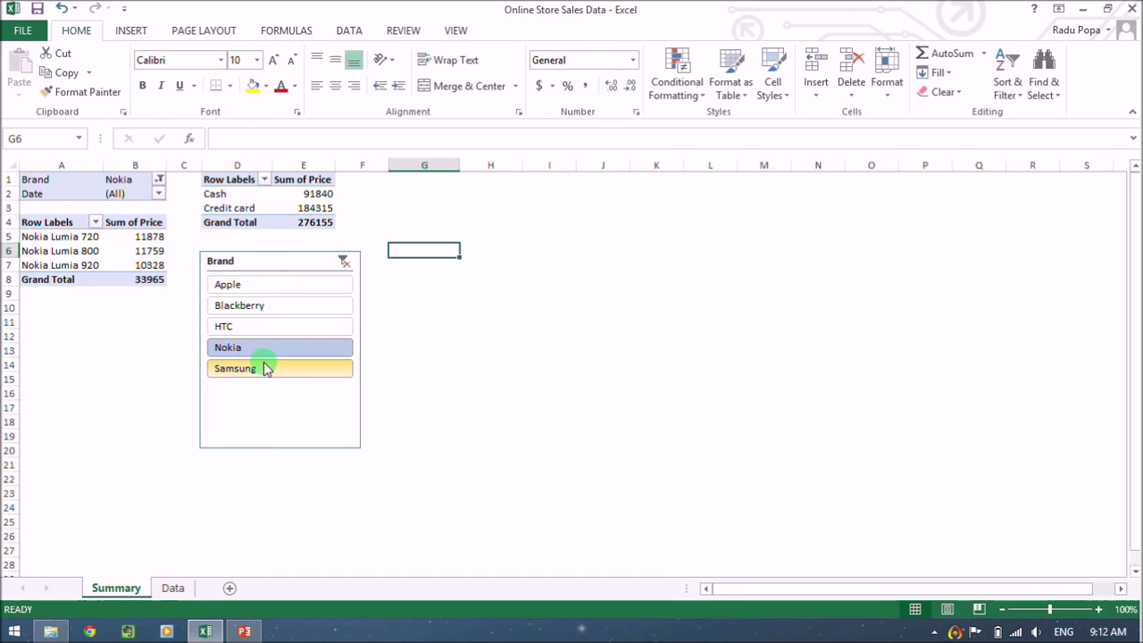
pyautogui.click(265, 368)
pyautogui.click(325, 285)
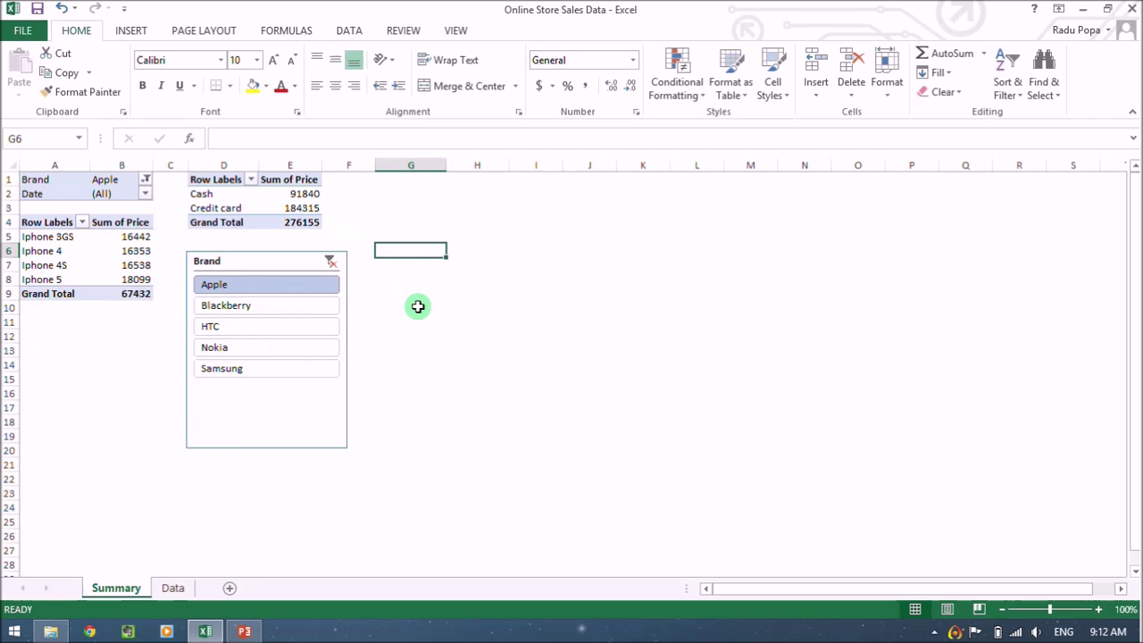
pyautogui.click(330, 262)
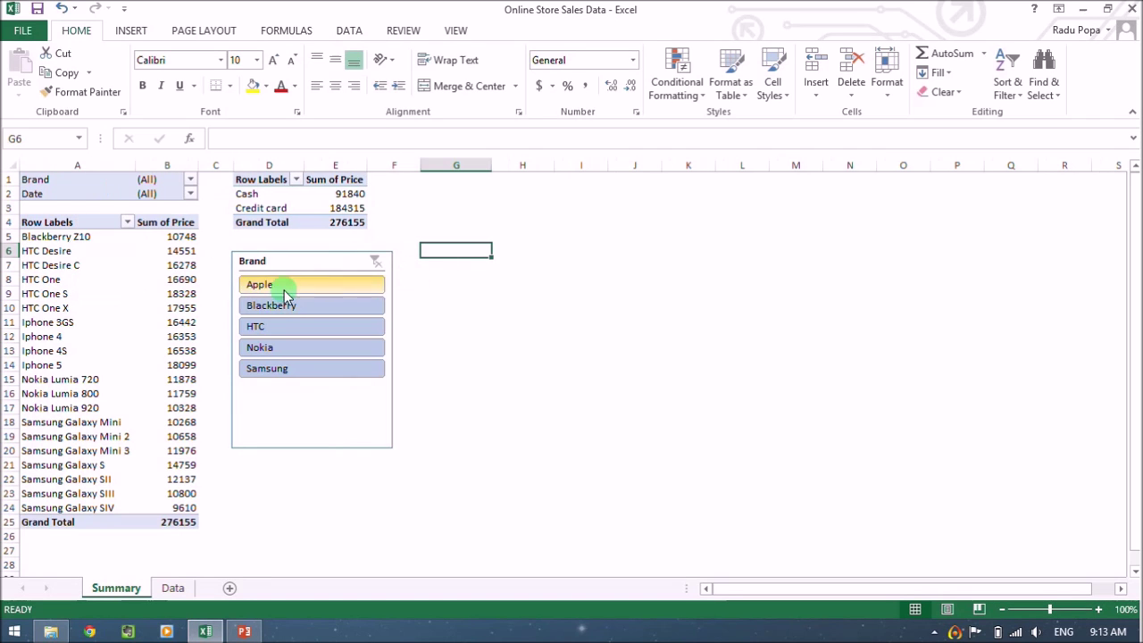
# Narrow the Brand slicer to about 1.68" wide and change its caption to Manufacturer.
pyautogui.click(390, 337)
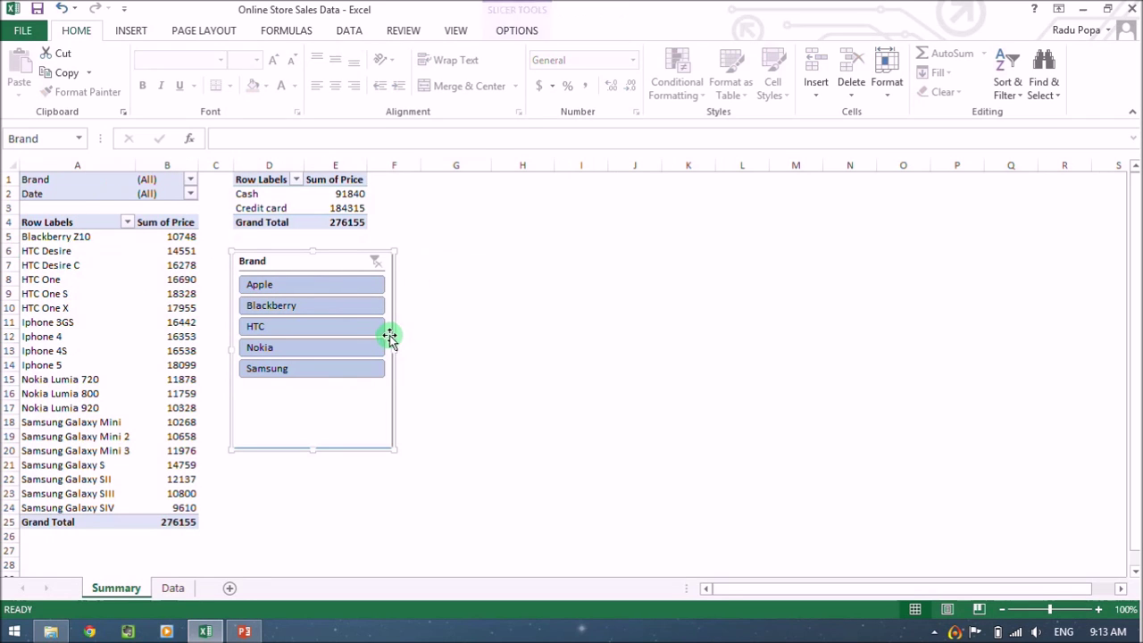
pyautogui.moveTo(380, 348); pyautogui.dragTo(366, 347)
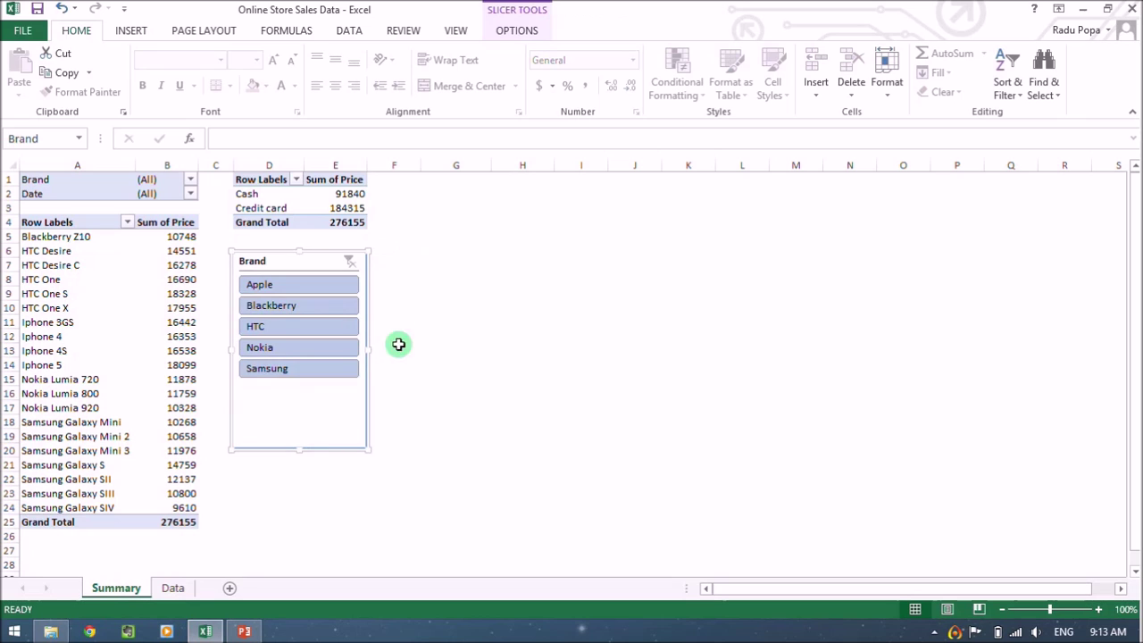
pyautogui.click(516, 31)
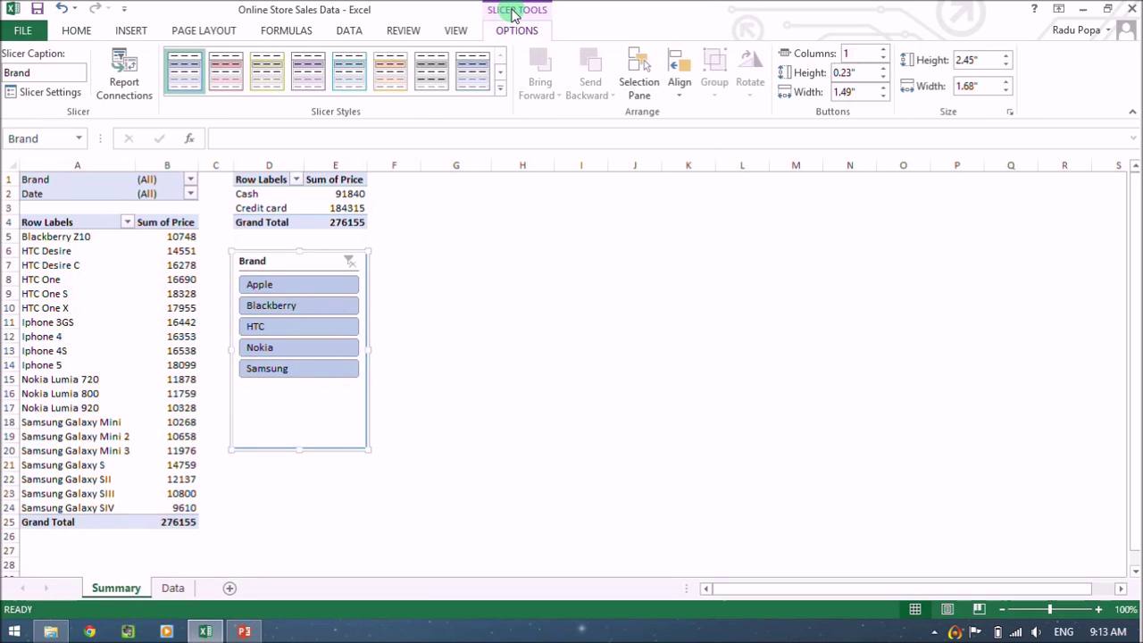
pyautogui.click(13, 71)
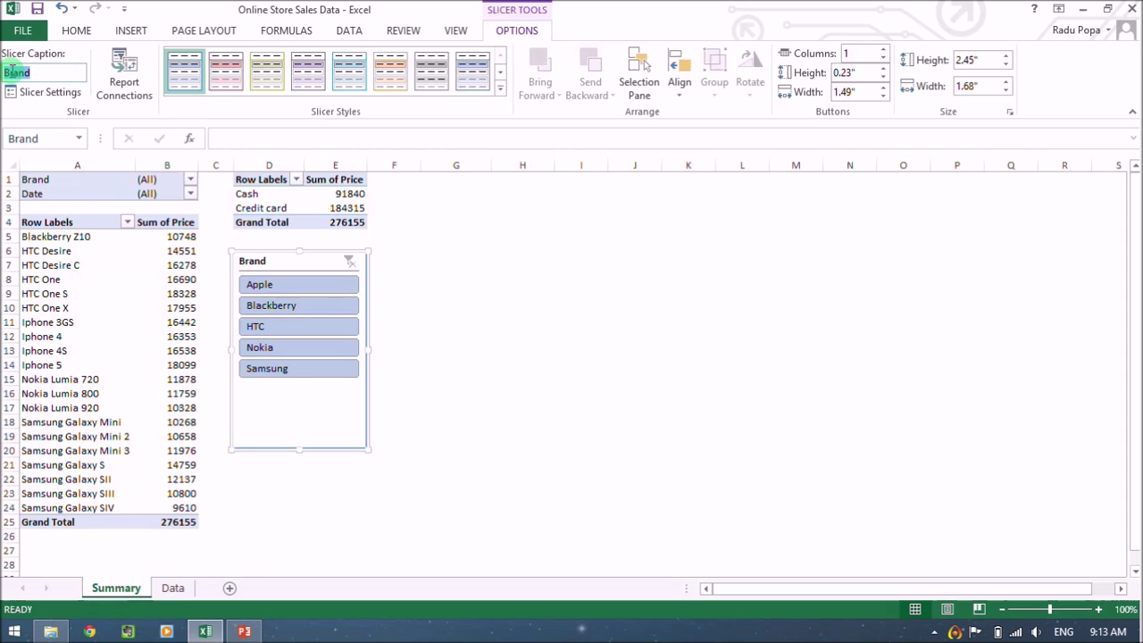
pyautogui.write('Manufacturer')
pyautogui.press('Return')
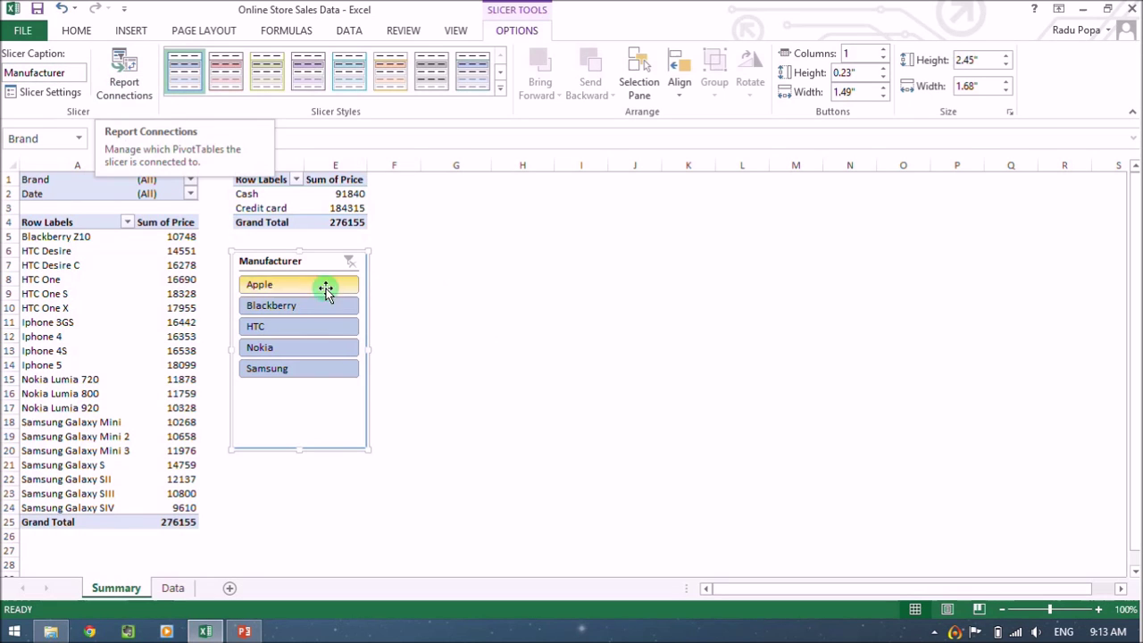
# Filter by Nokia, Apple, Blackberry, HTC, Nokia and Samsung in turn with the Manufacturer slicer, and clear the filter.
pyautogui.click(299, 354)
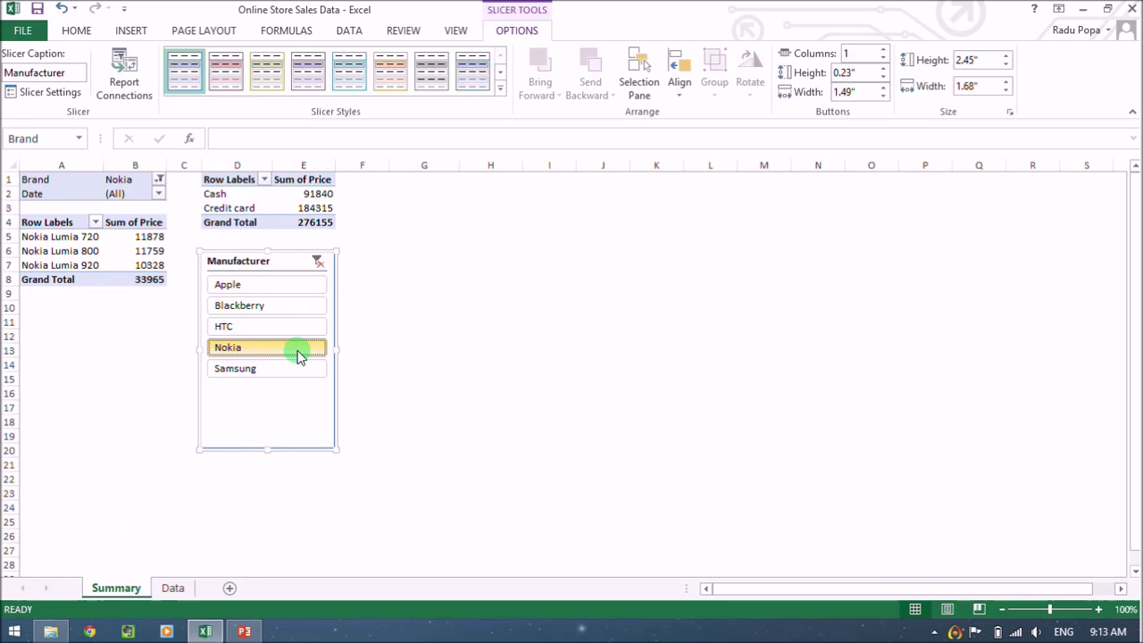
pyautogui.click(272, 283)
pyautogui.click(272, 306)
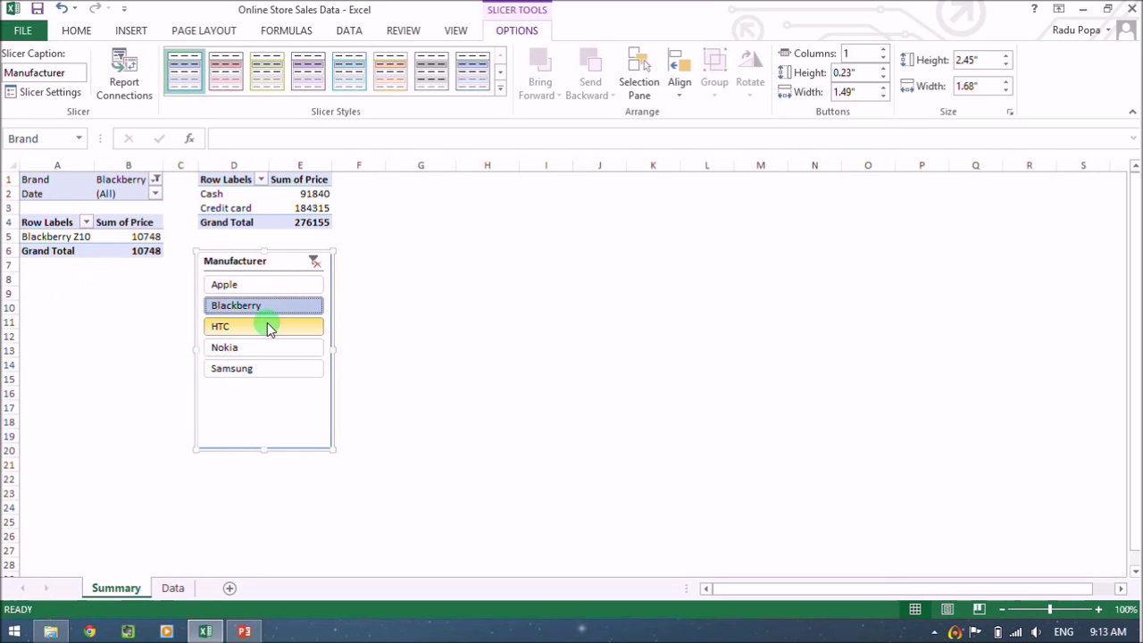
pyautogui.click(268, 326)
pyautogui.click(267, 347)
pyautogui.click(265, 372)
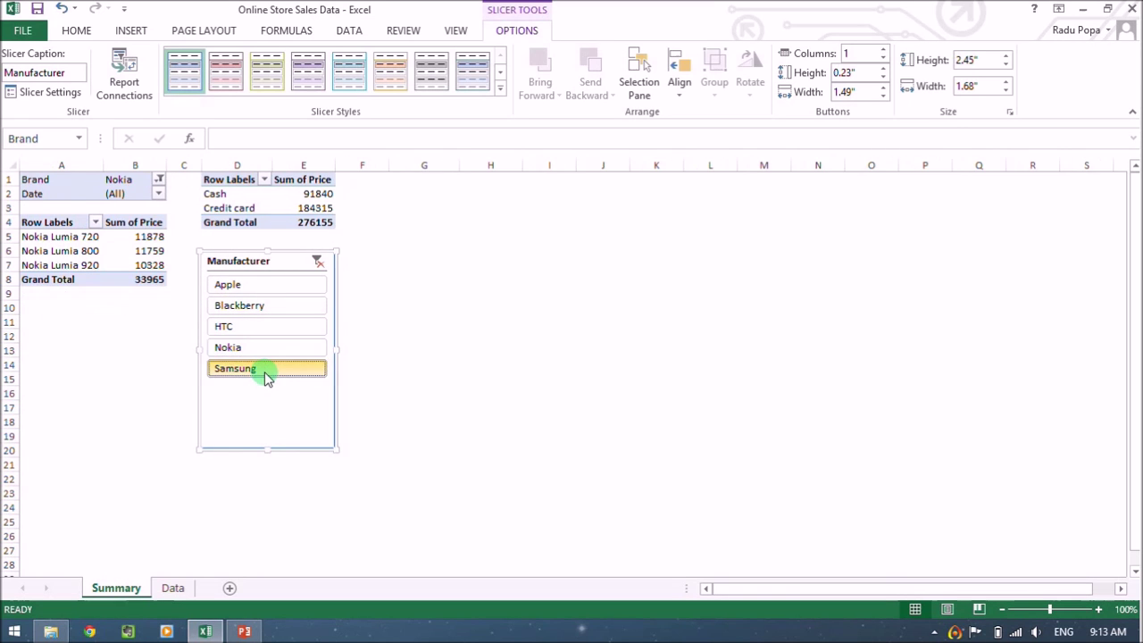
pyautogui.click(350, 260)
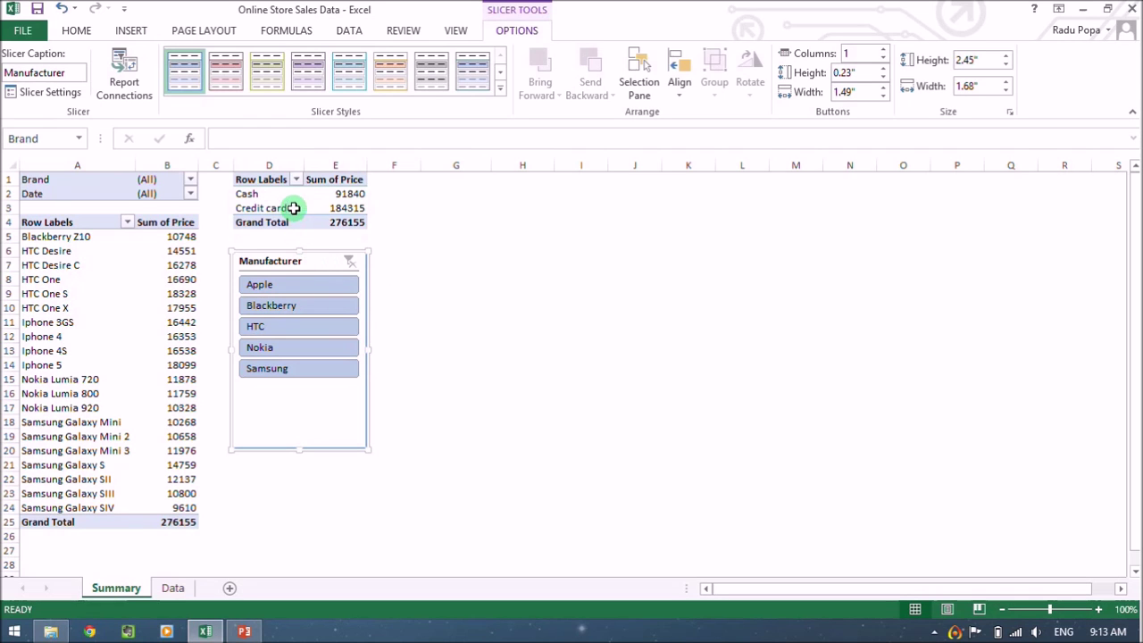
# Connect the Manufacturer slicer to PivotTable2 as well through its report connections.
pyautogui.click(125, 67)
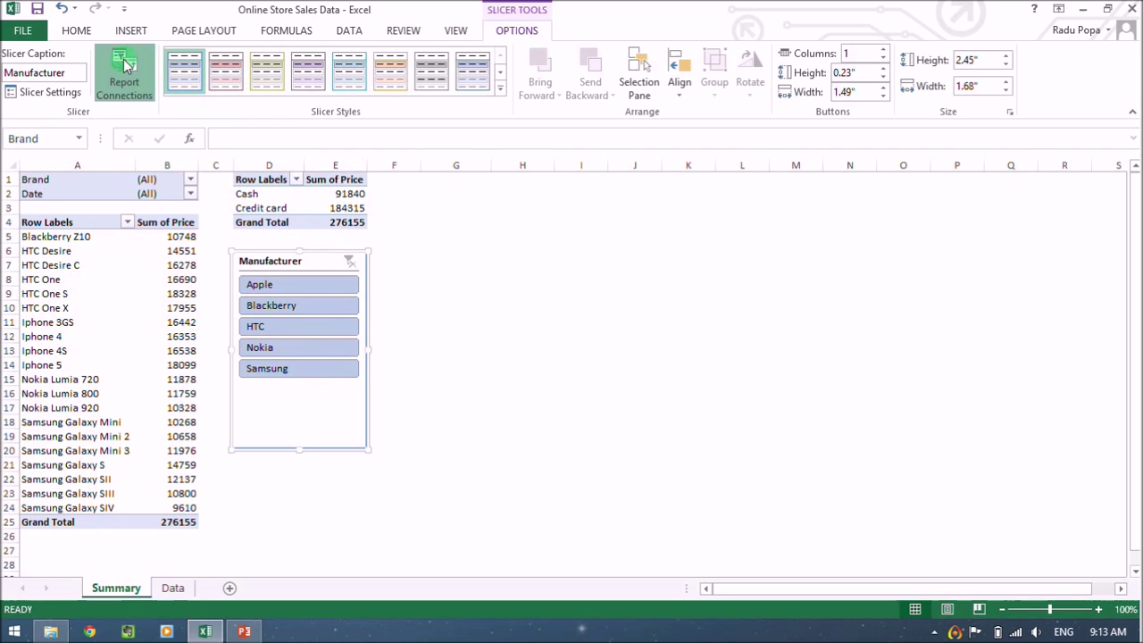
pyautogui.click(519, 384)
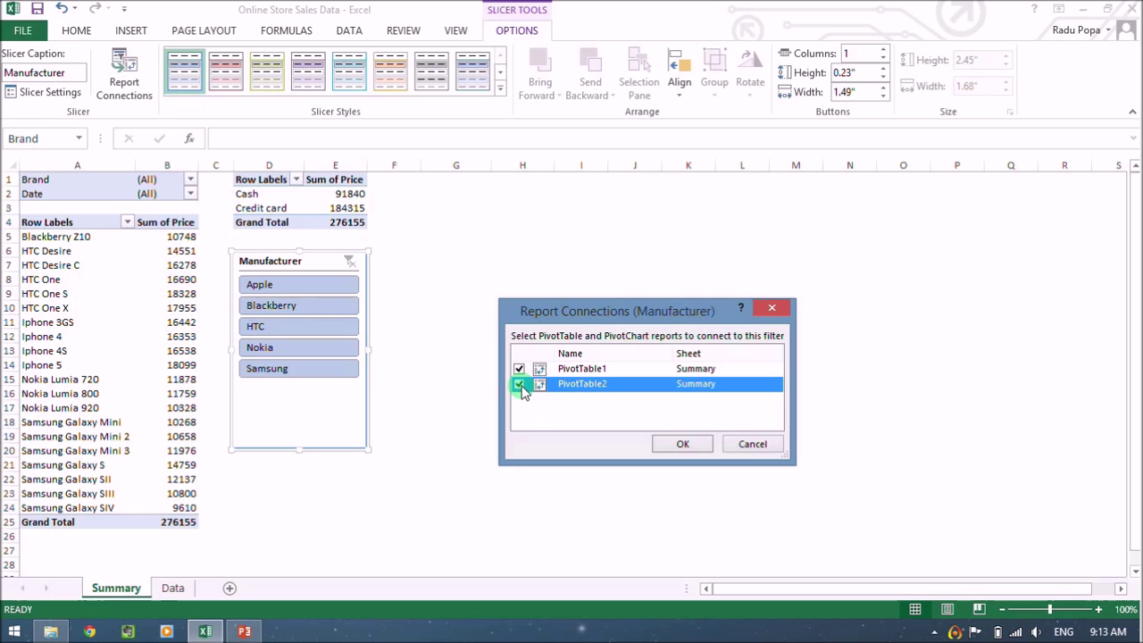
pyautogui.click(683, 445)
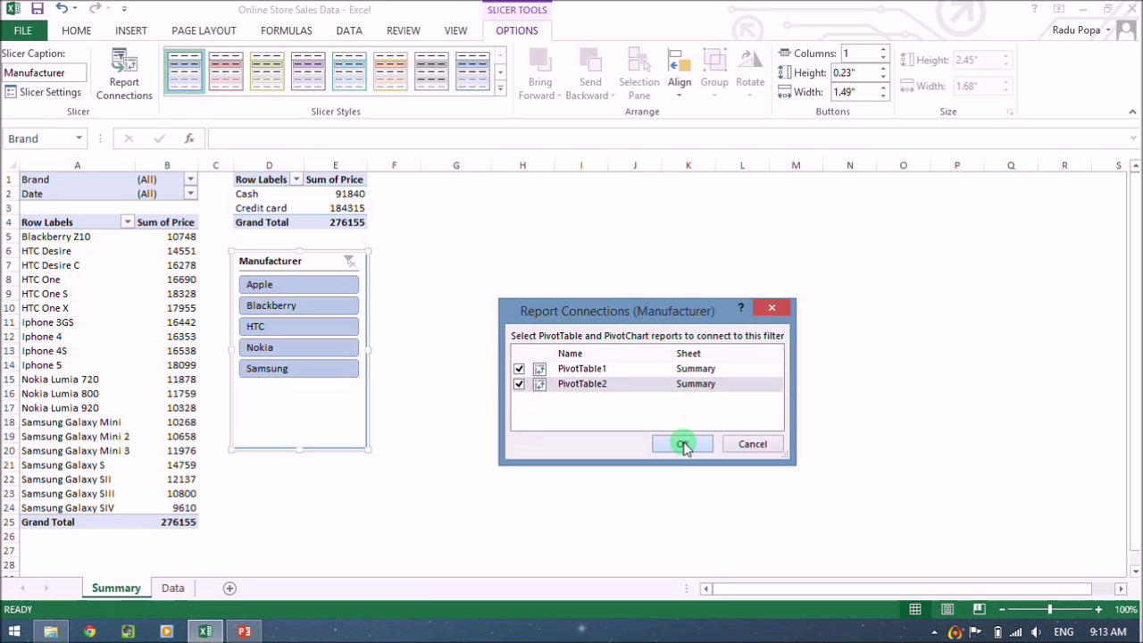
# Filter both pivot tables with the Manufacturer slicer by Apple, HTC, Nokia and Samsung in turn, finishing on Apple.
pyautogui.click(314, 287)
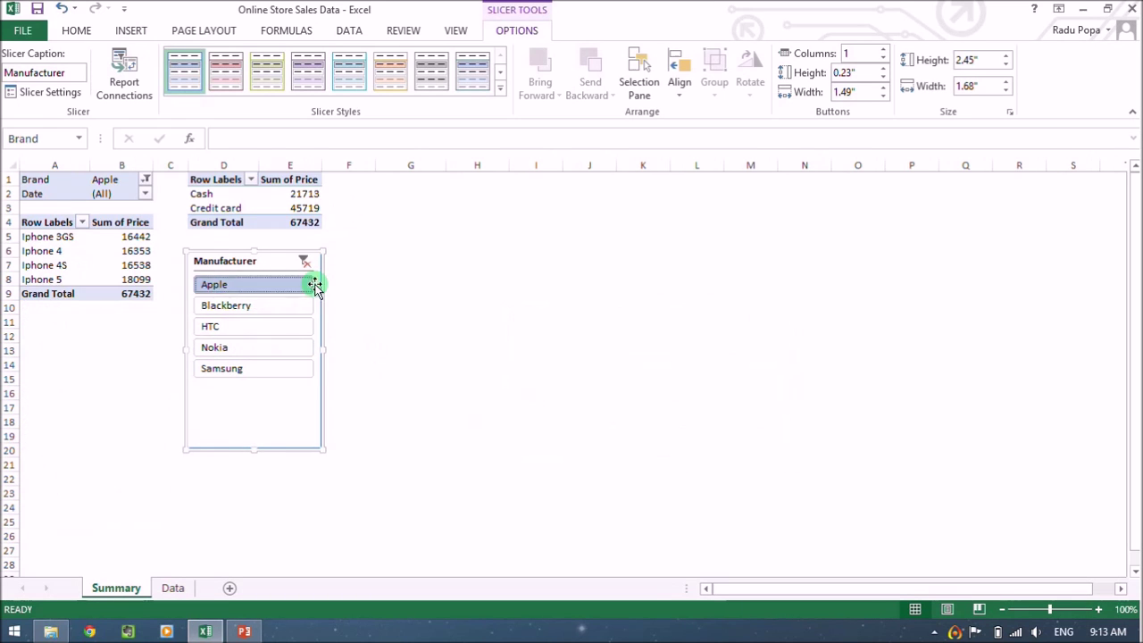
pyautogui.click(296, 326)
pyautogui.click(286, 348)
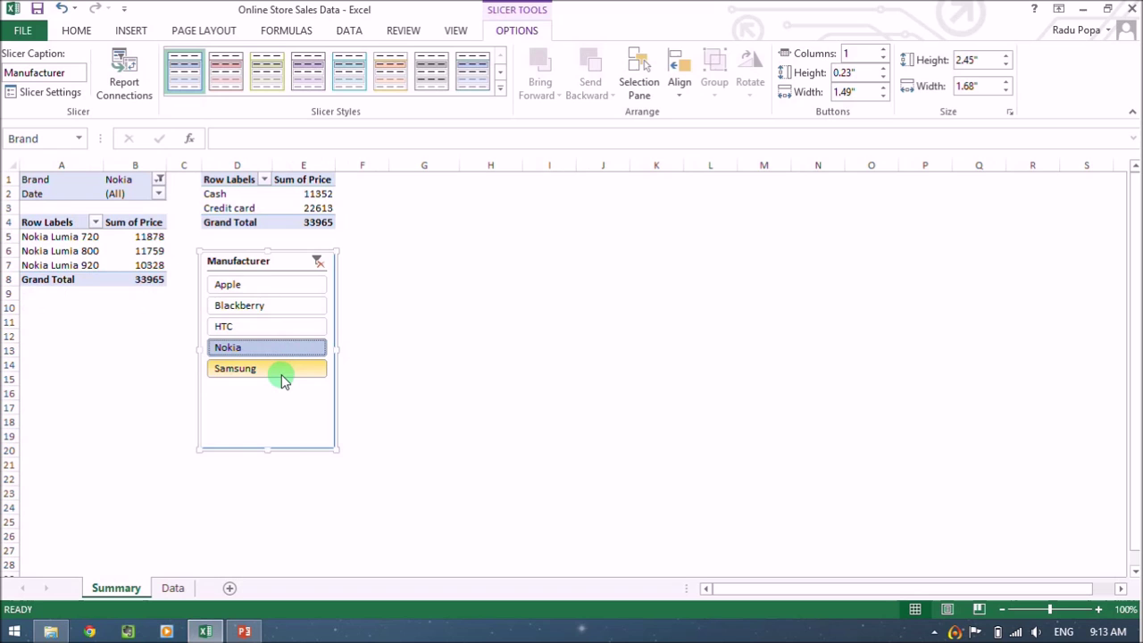
pyautogui.click(281, 369)
pyautogui.click(314, 287)
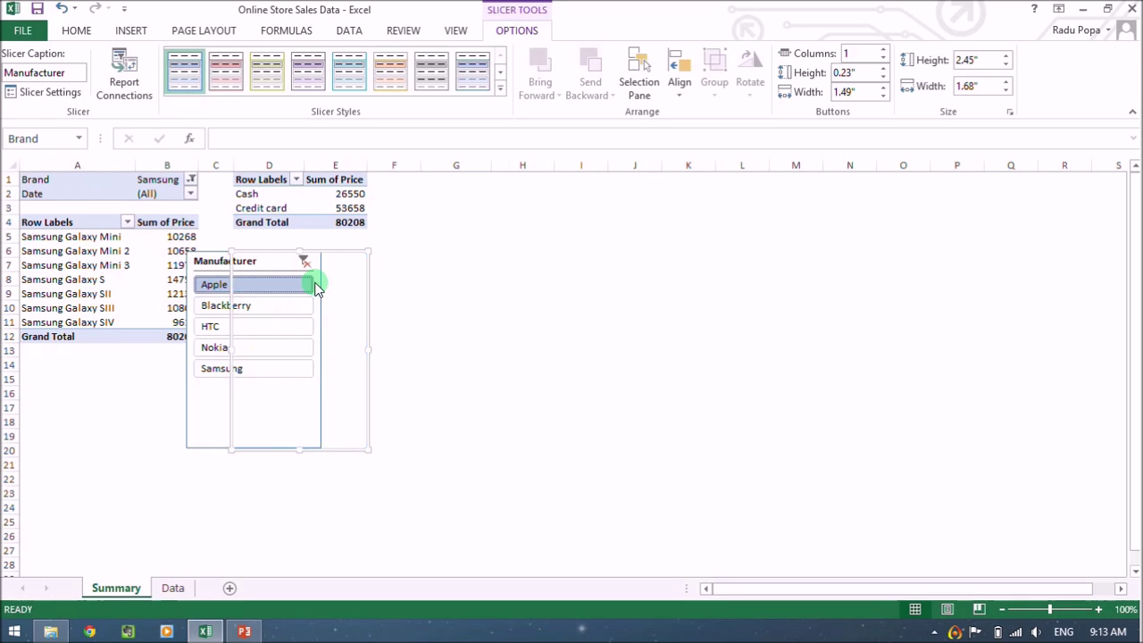
# Filter both pivot tables with the Manufacturer slicer by Blackberry, HTC, Nokia and Samsung in turn, and clear the filter.
pyautogui.click(284, 308)
pyautogui.click(267, 329)
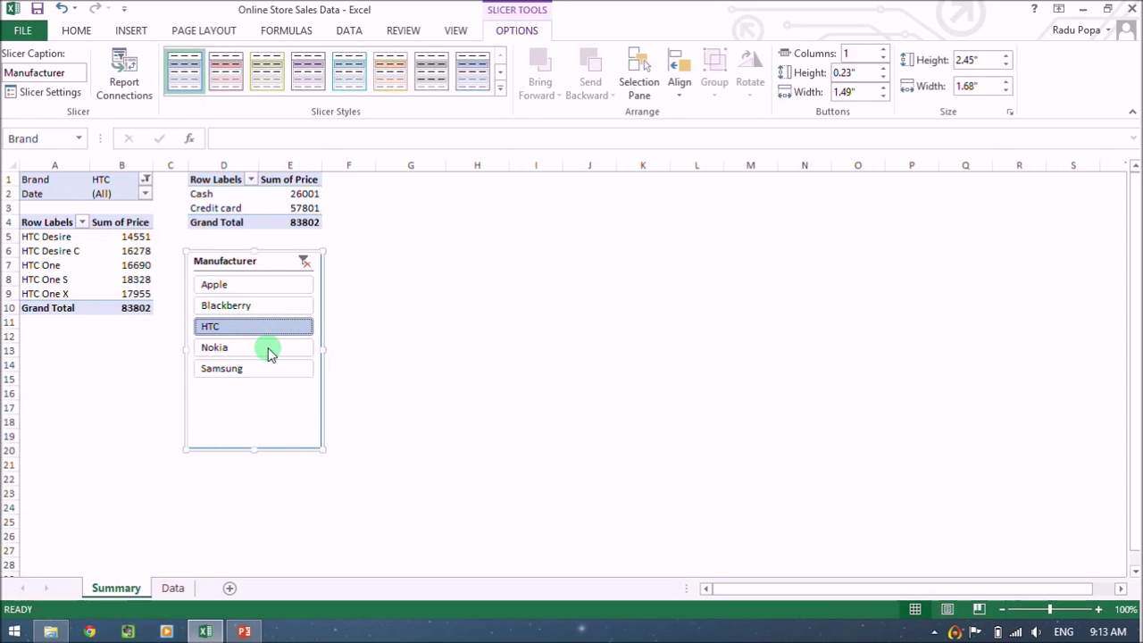
pyautogui.click(257, 348)
pyautogui.click(259, 370)
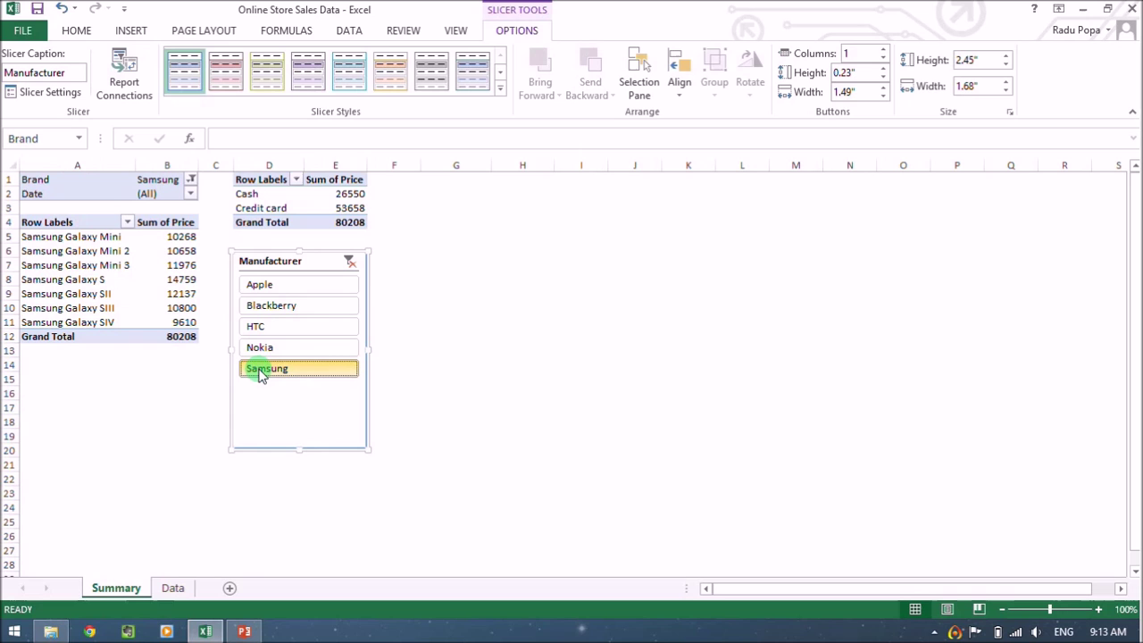
pyautogui.click(350, 263)
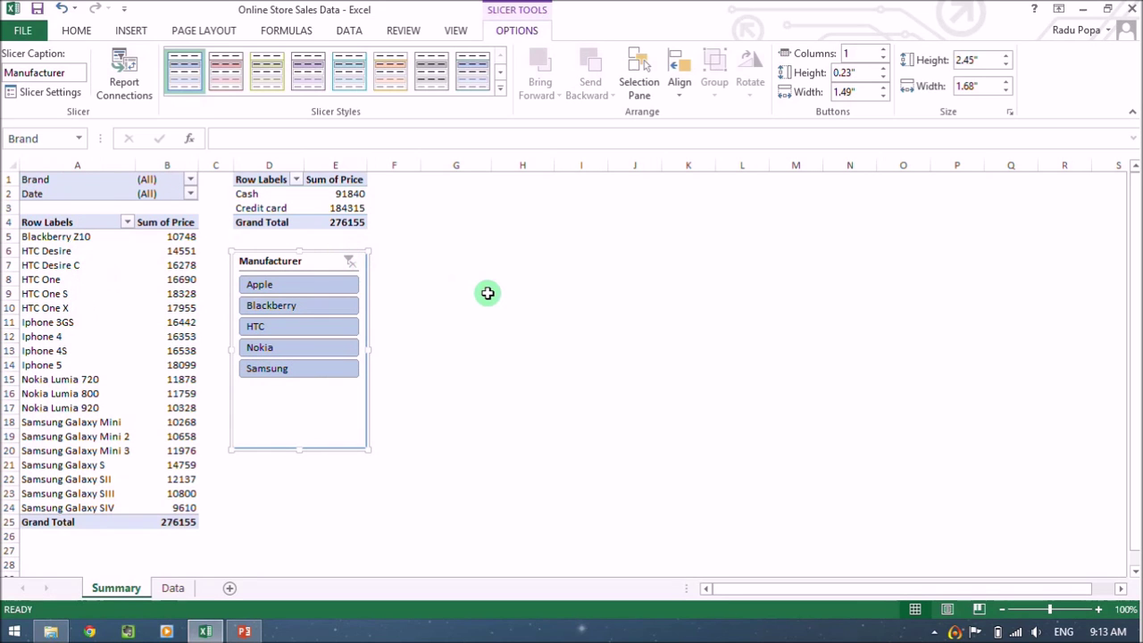
# Apply the dark blue slicer style to the Manufacturer slicer.
pyautogui.click(501, 88)
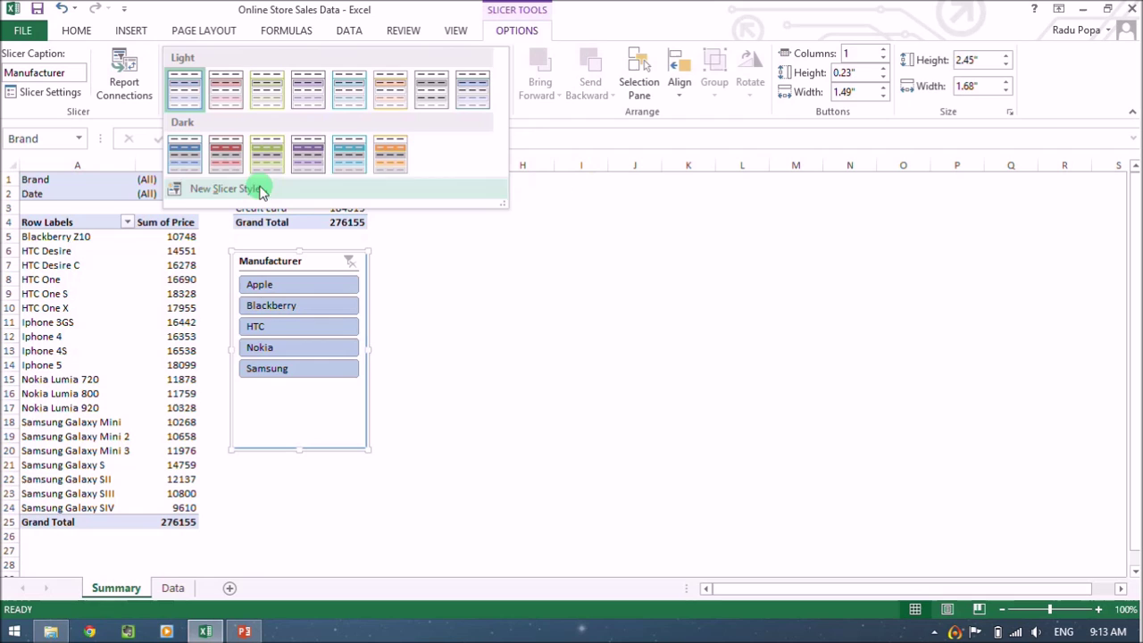
pyautogui.click(184, 153)
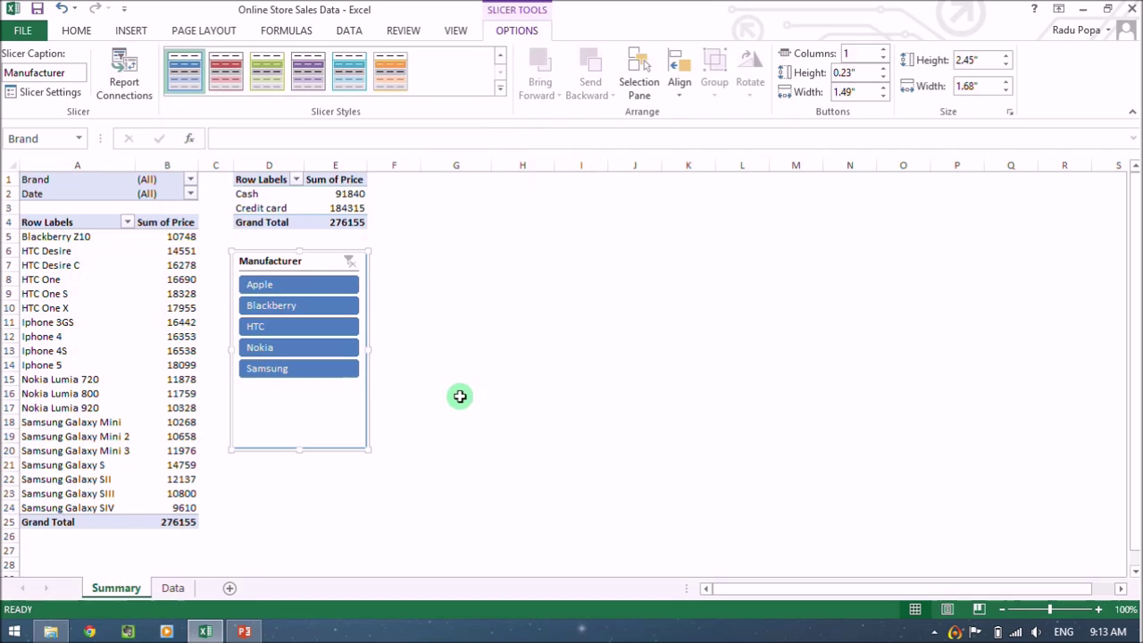
pyautogui.click(455, 291)
pyautogui.click(338, 395)
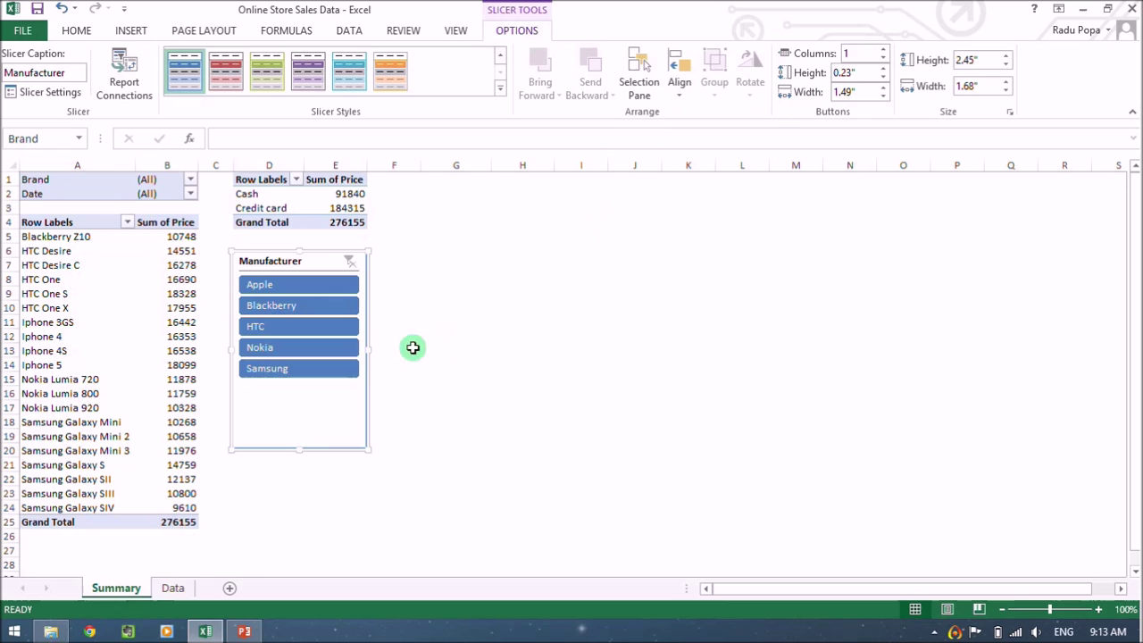
# Widen the Manufacturer slicer to about 3.91" and arrange its buttons in 5 columns.
pyautogui.moveTo(369, 349); pyautogui.dragTo(552, 350)
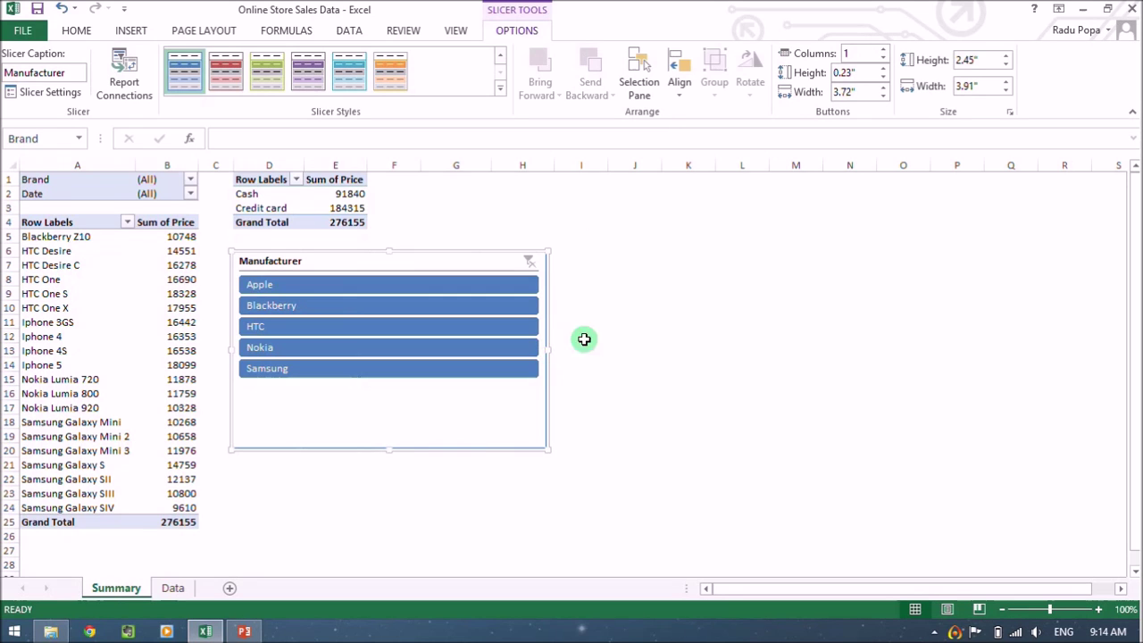
pyautogui.click(884, 51)
pyautogui.click(884, 50)
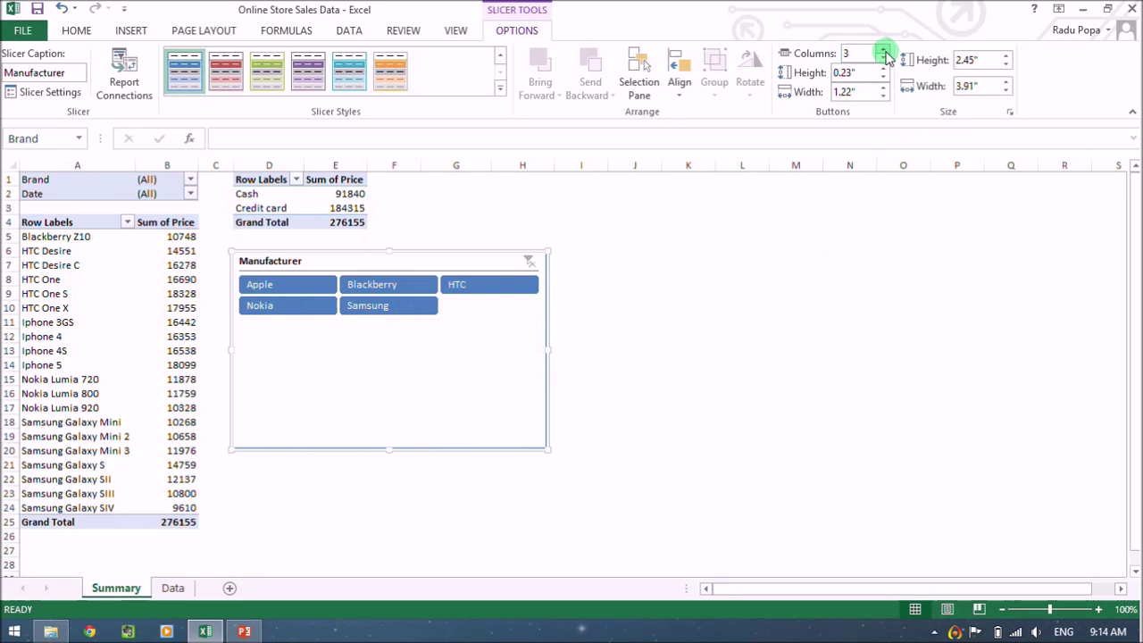
pyautogui.click(884, 51)
pyautogui.click(884, 51)
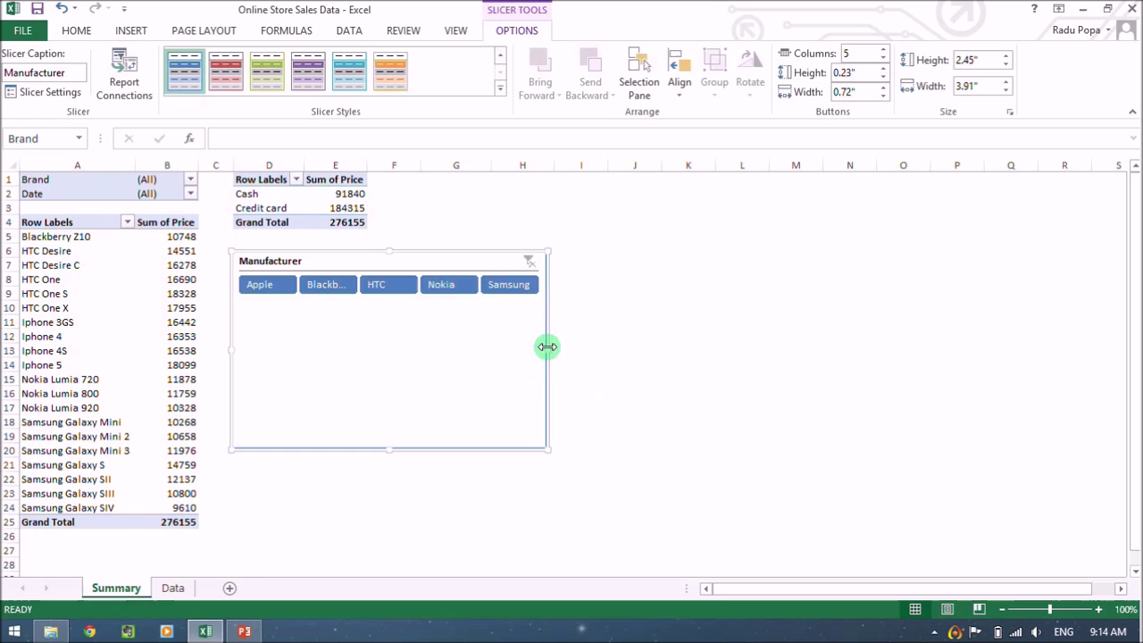
# Resize the Manufacturer slicer to about 4.85" wide and 0.78" high, and set its buttons to 0.3" high and 1" wide.
pyautogui.moveTo(544, 349); pyautogui.dragTo(625, 350)
pyautogui.moveTo(429, 448); pyautogui.dragTo(438, 314)
pyautogui.click(884, 68)
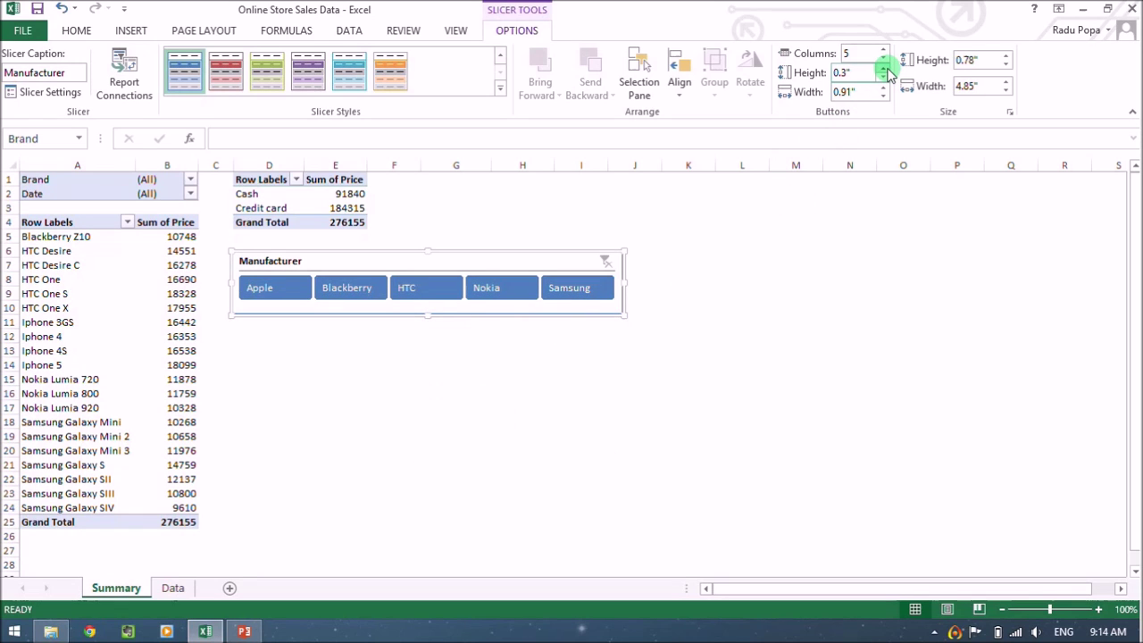
pyautogui.click(883, 89)
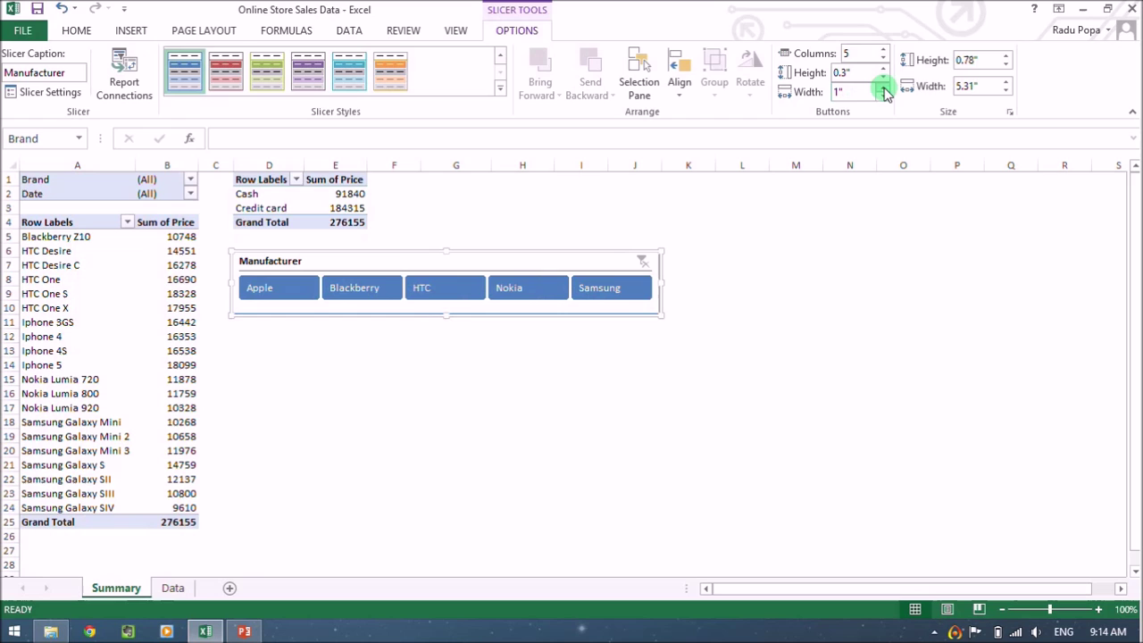
# Adjust the Manufacturer slicer's overall height, finishing at about 0.69" so it fits closely around the single button row.
pyautogui.click(1007, 56)
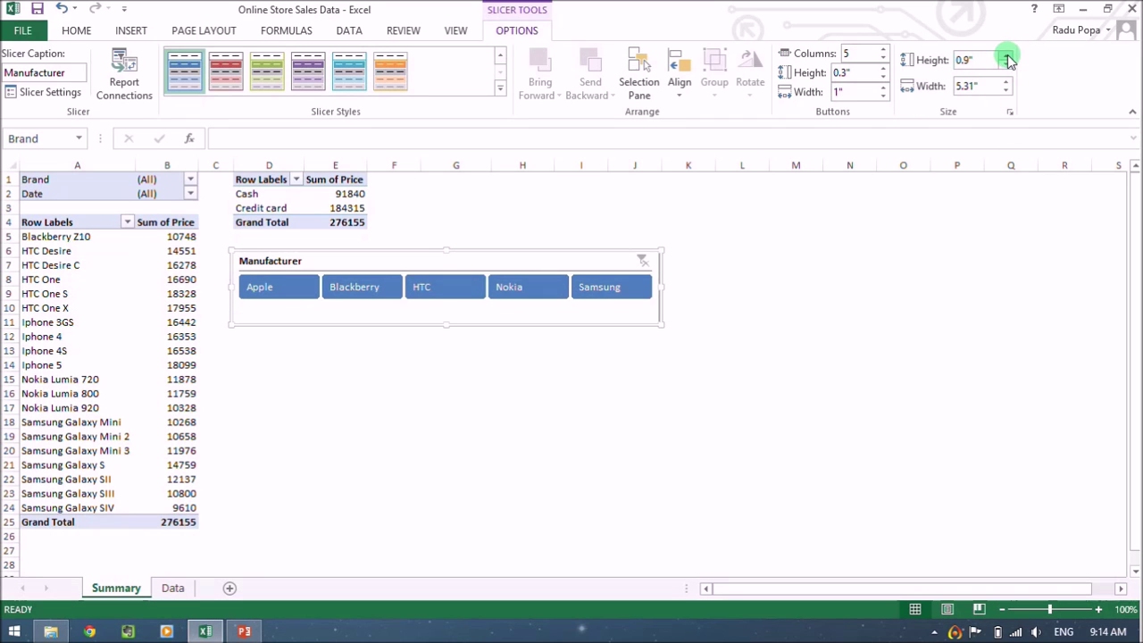
pyautogui.click(1005, 66)
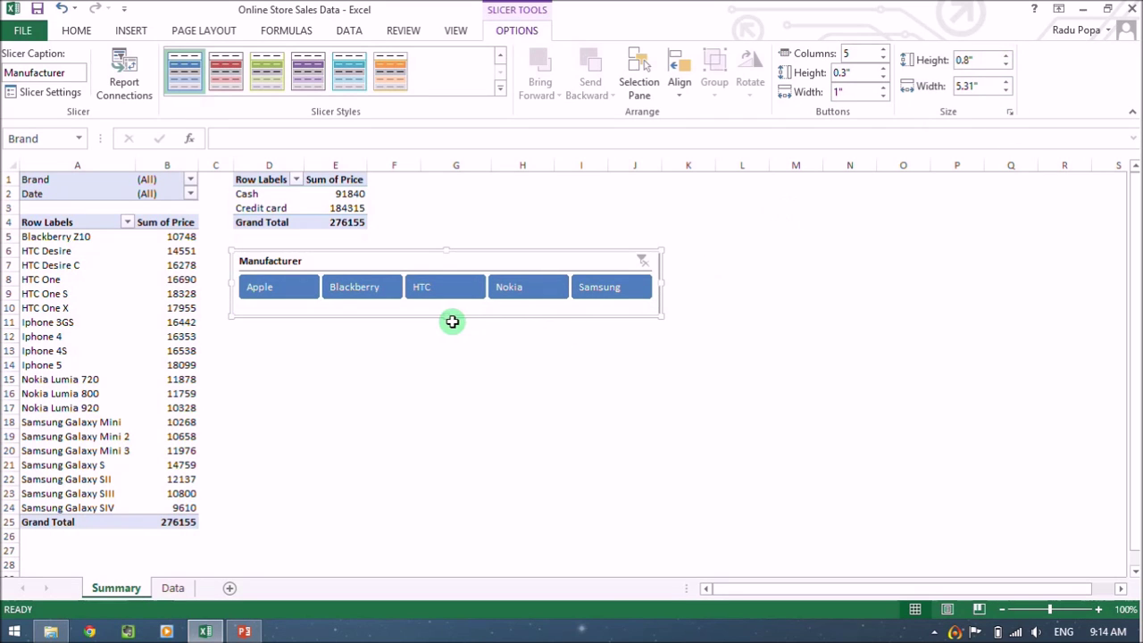
pyautogui.moveTo(443, 313); pyautogui.dragTo(444, 306)
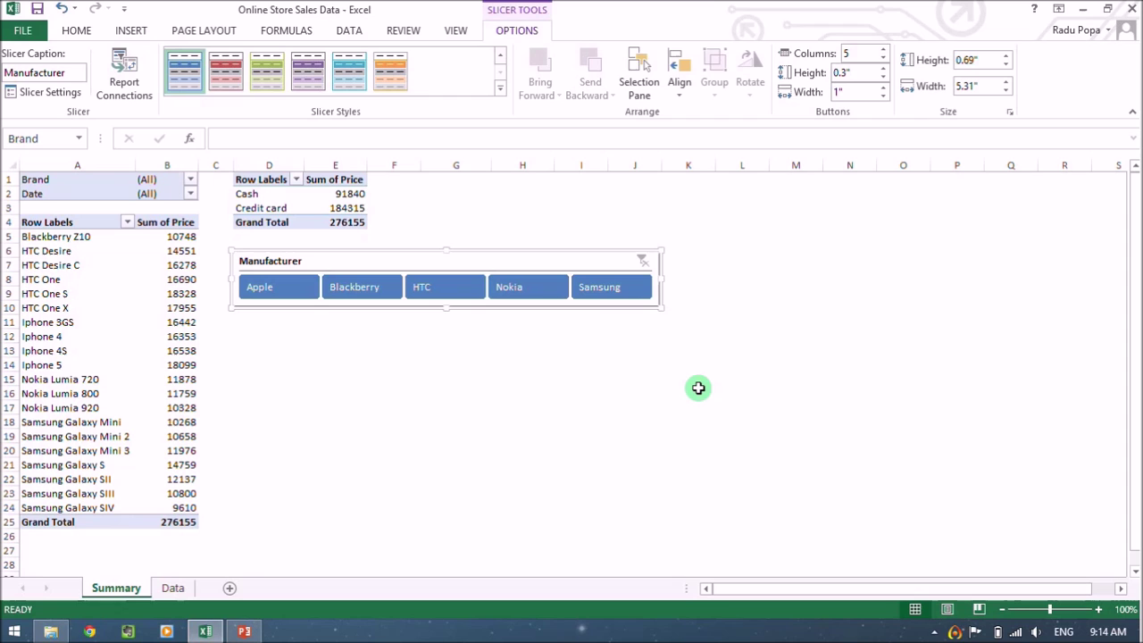
# Test the resized Manufacturer slicer by filtering on HTC, Nokia, Samsung, Blackberry and Apple in turn.
pyautogui.click(437, 296)
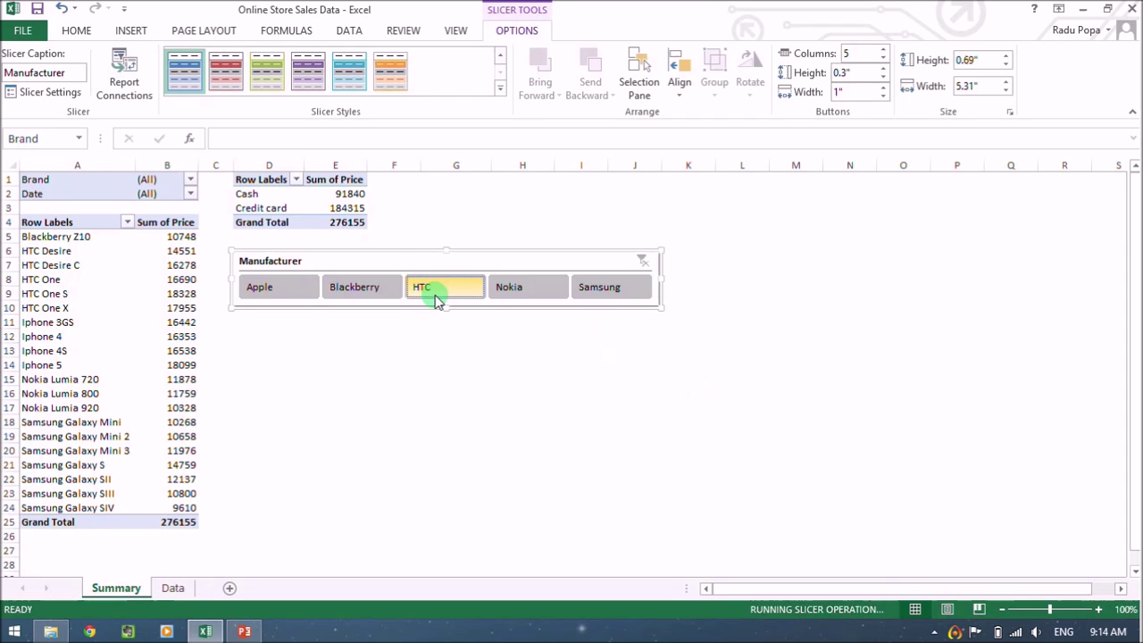
pyautogui.click(508, 294)
pyautogui.click(569, 291)
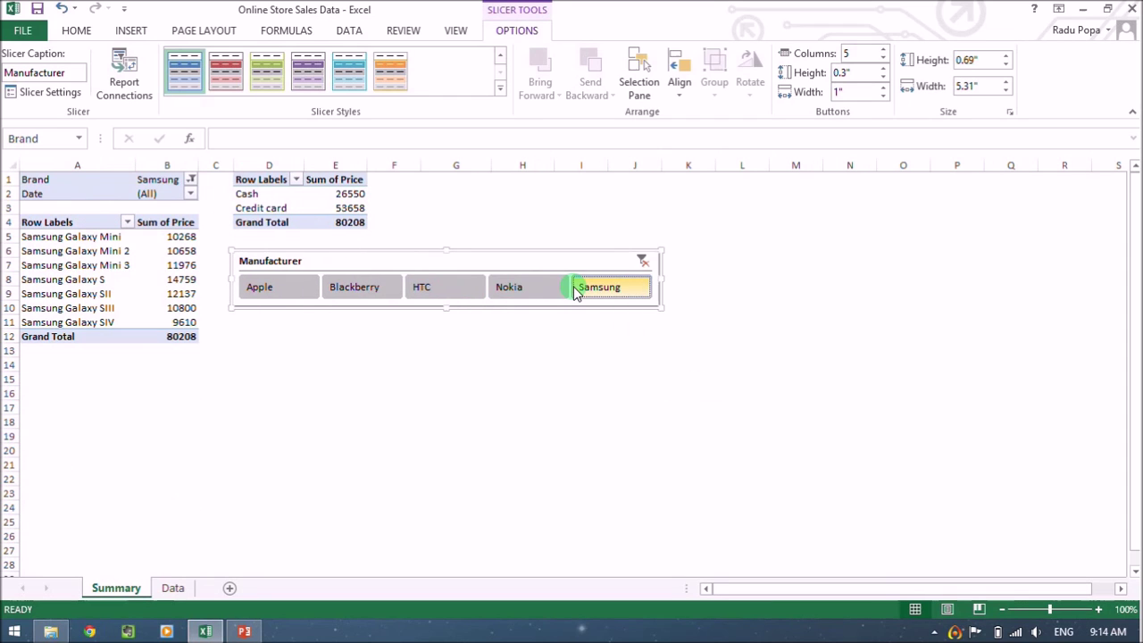
pyautogui.click(380, 293)
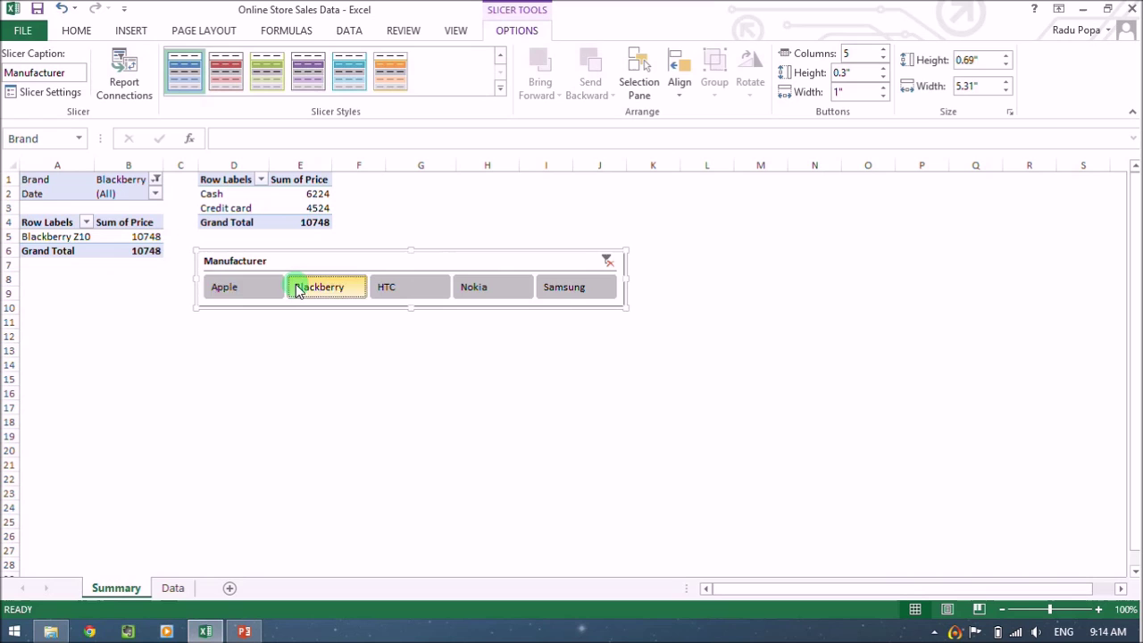
pyautogui.click(258, 295)
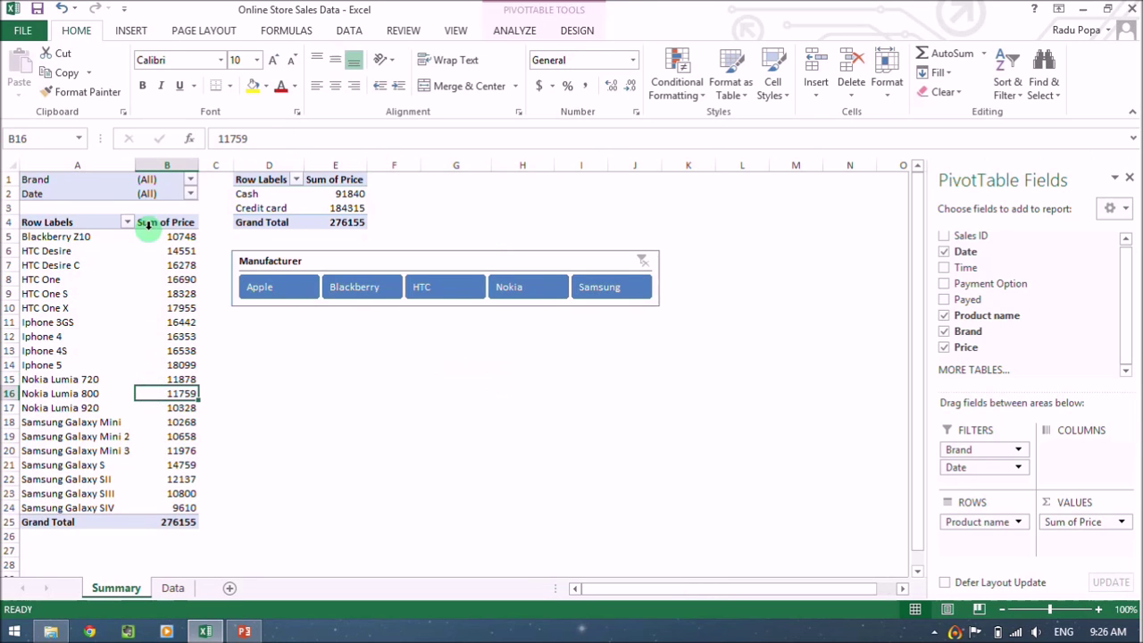
# Insert a slicer for the Payed field and place it directly beneath the Manufacturer slicer, aligned with its edge.
pyautogui.click(131, 31)
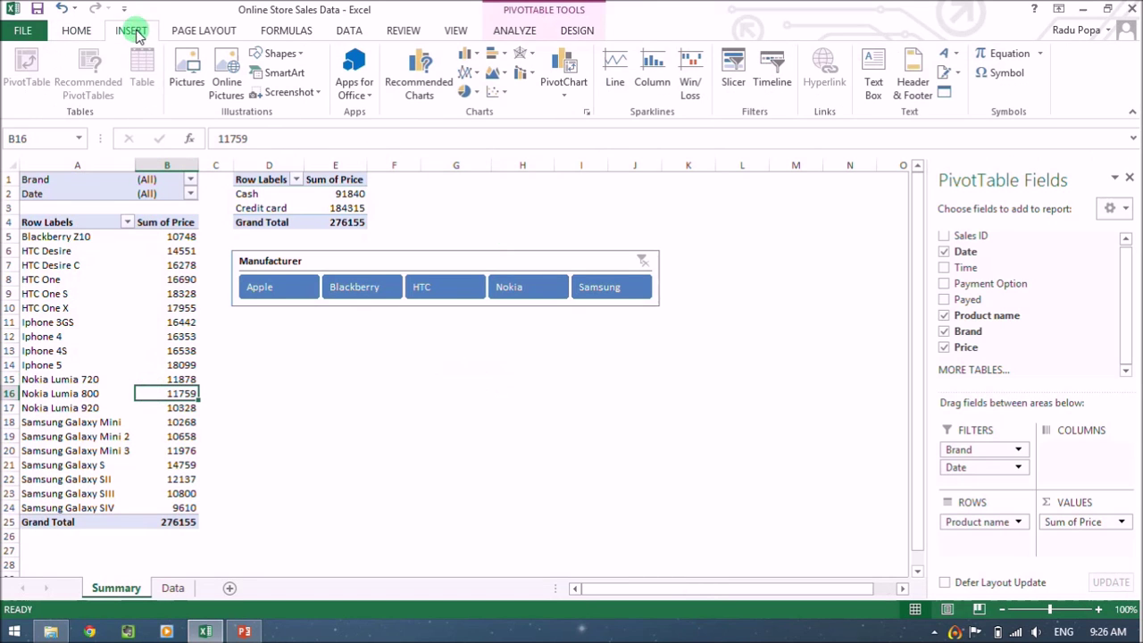
pyautogui.click(733, 69)
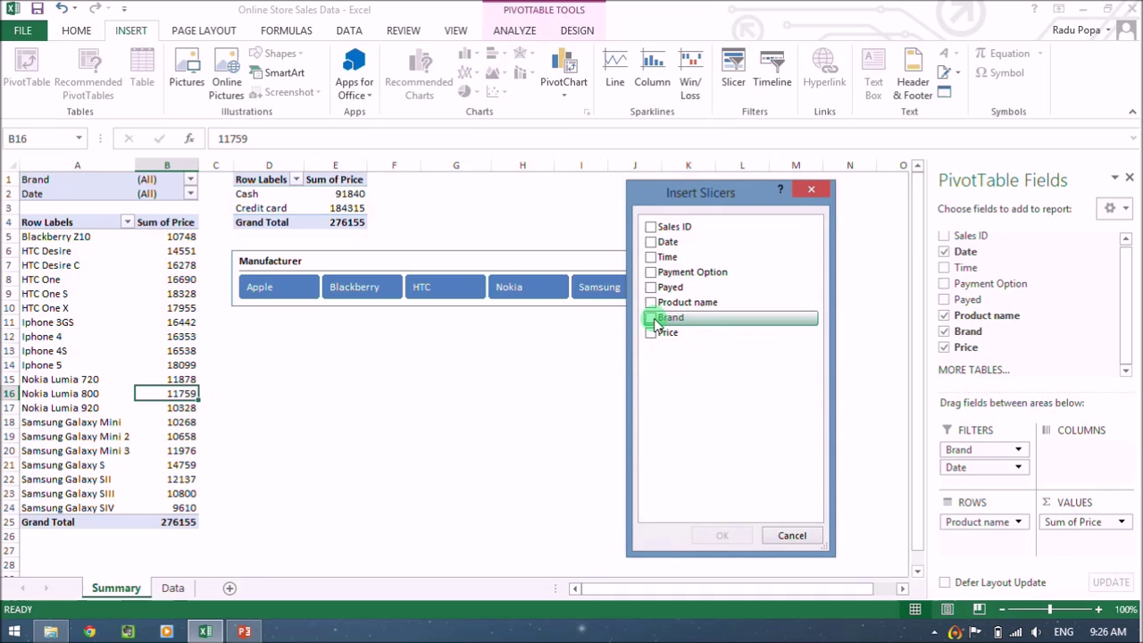
pyautogui.click(651, 288)
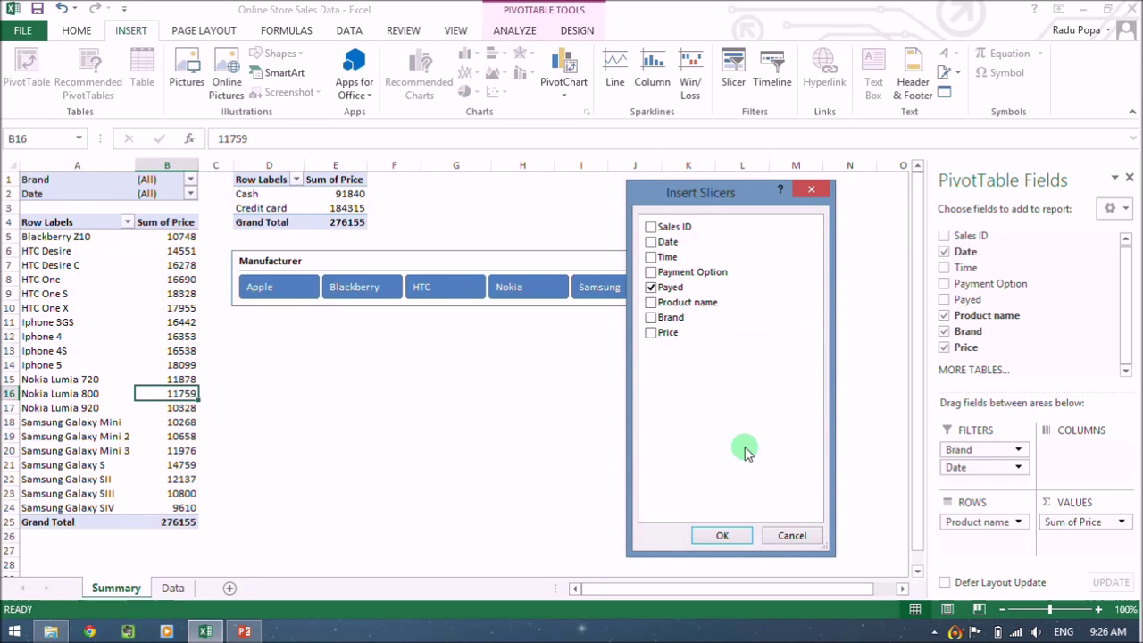
pyautogui.click(719, 536)
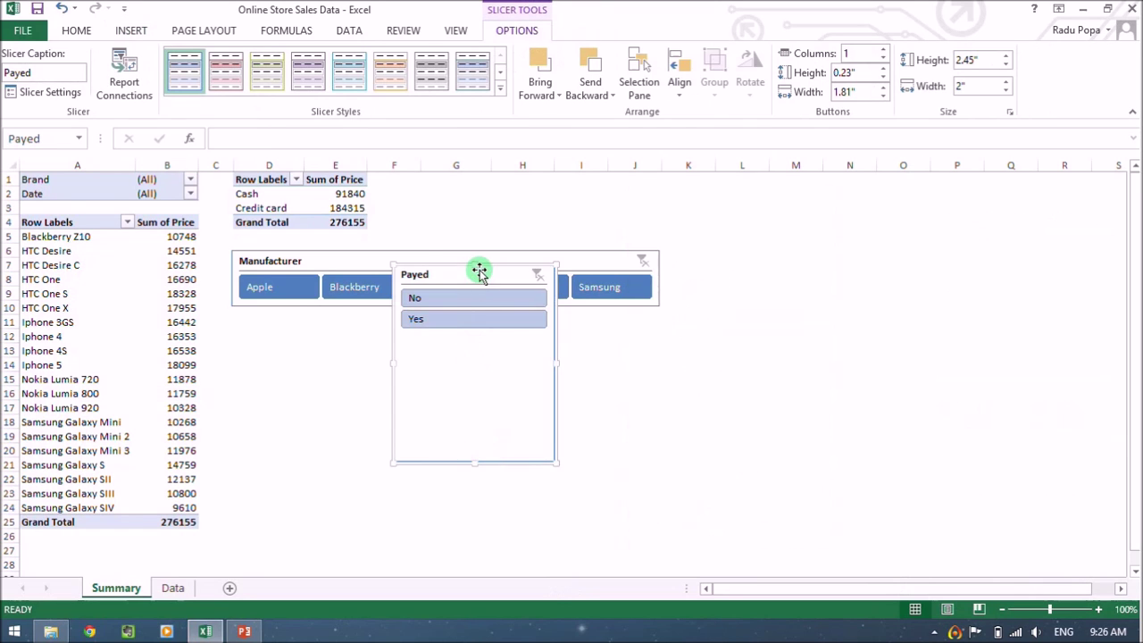
pyautogui.moveTo(479, 271); pyautogui.dragTo(316, 322)
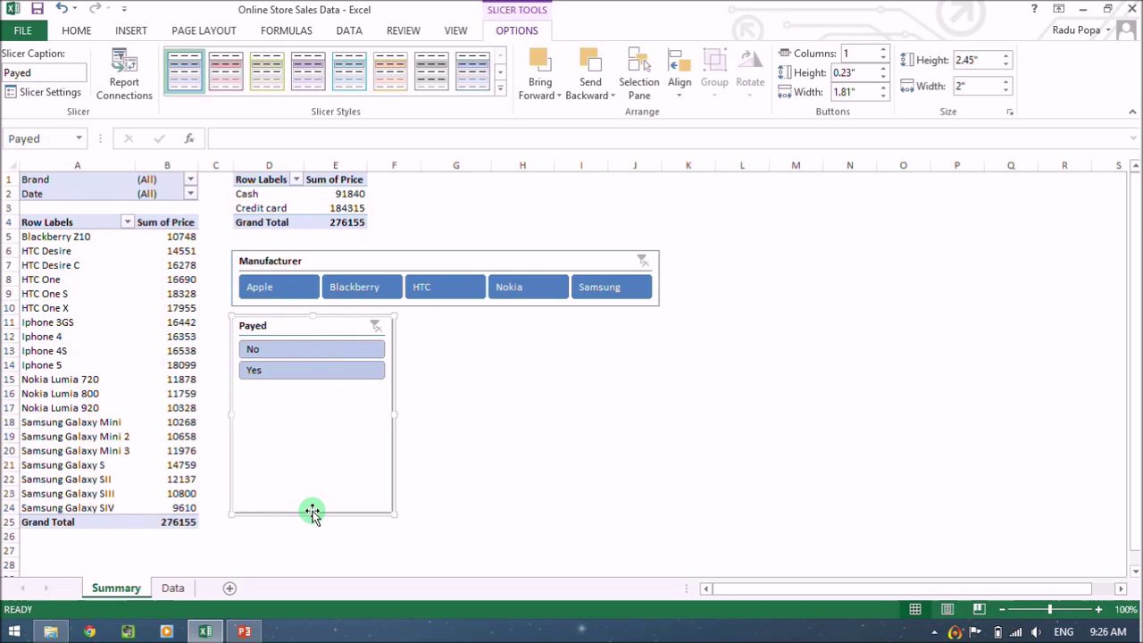
# Shorten the Payed slicer to about 0.9" high and apply the same dark blue style as the Manufacturer slicer.
pyautogui.moveTo(312, 514); pyautogui.dragTo(313, 389)
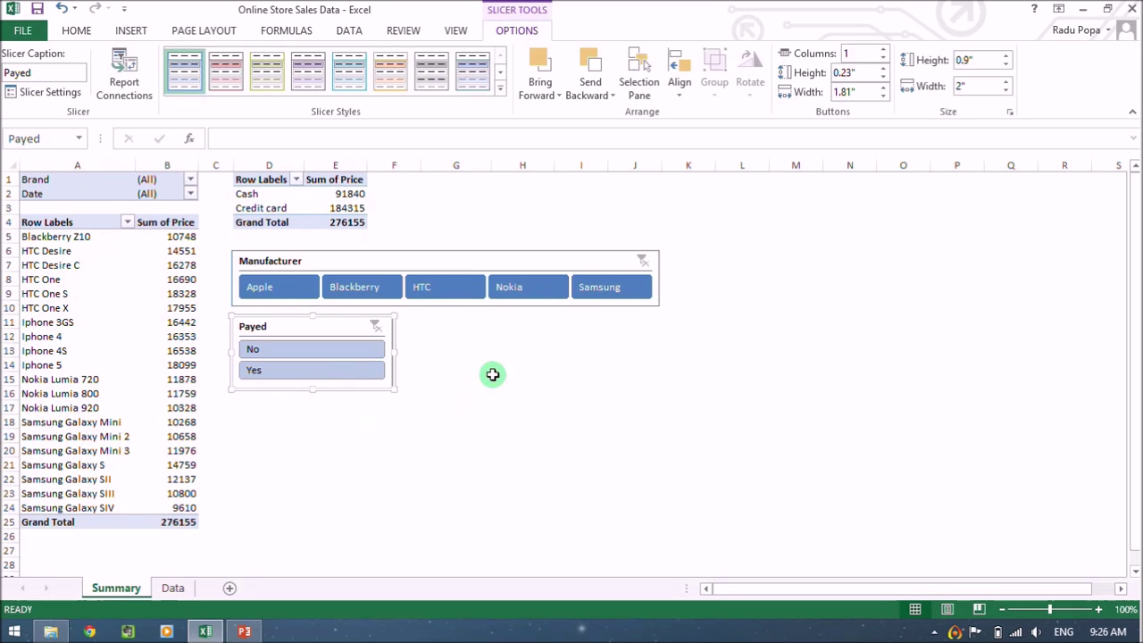
pyautogui.click(499, 87)
pyautogui.click(178, 158)
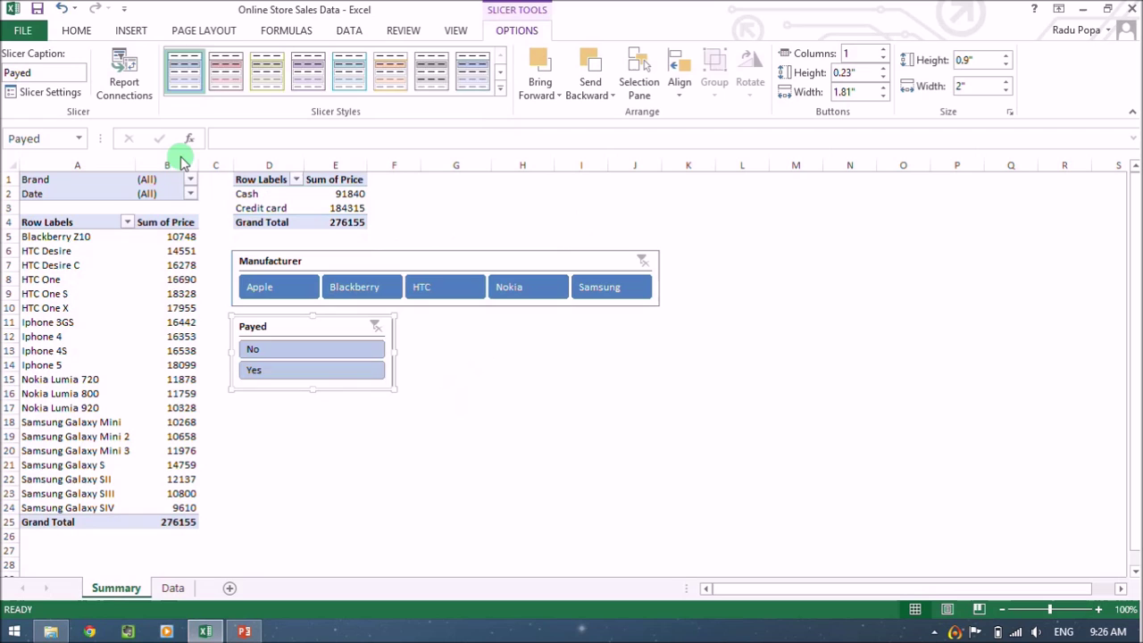
# Connect the Payed slicer to PivotTable2 as well through its report connections.
pyautogui.click(124, 78)
pyautogui.click(519, 383)
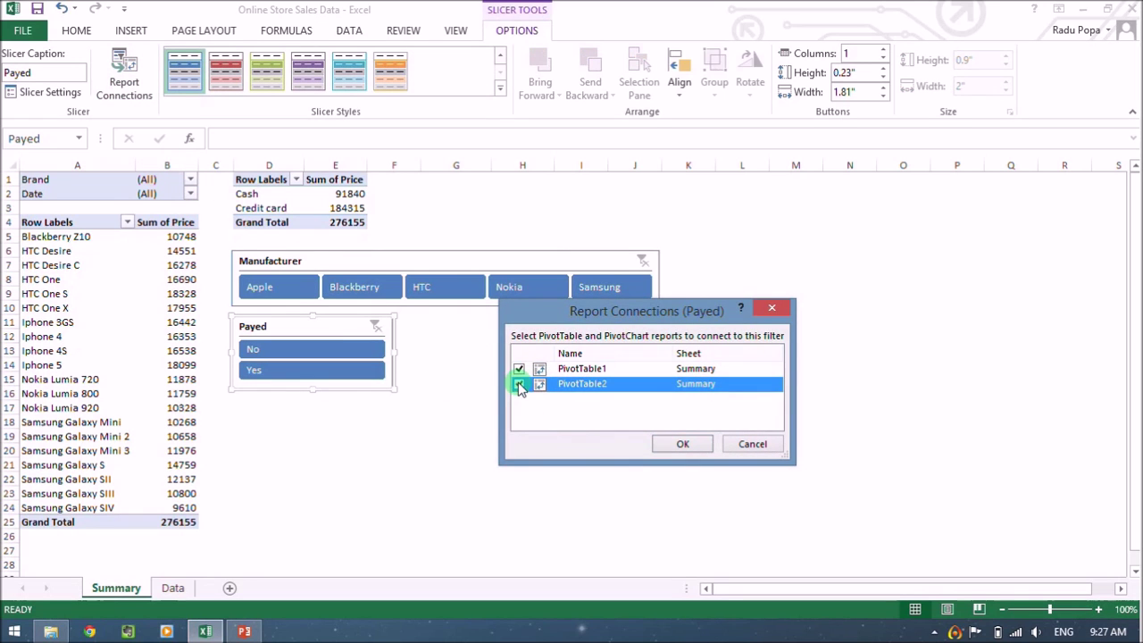
pyautogui.click(682, 445)
pyautogui.click(686, 434)
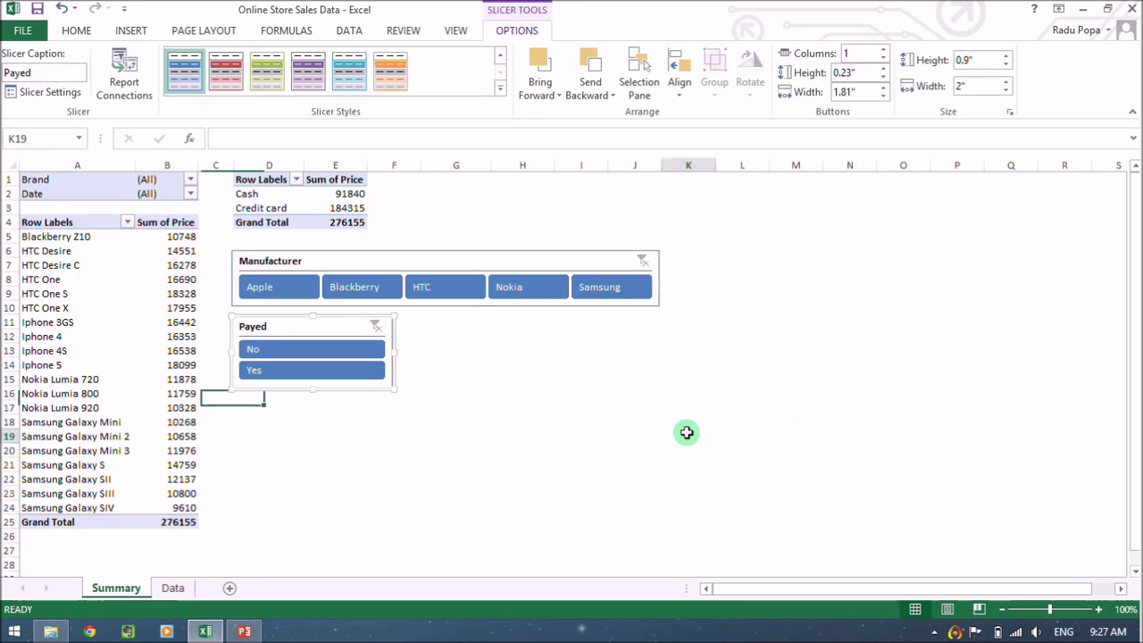
# Filter the pivot tables by Apple with Payed set to No, followed by Nokia with Payed set to Yes.
pyautogui.click(304, 289)
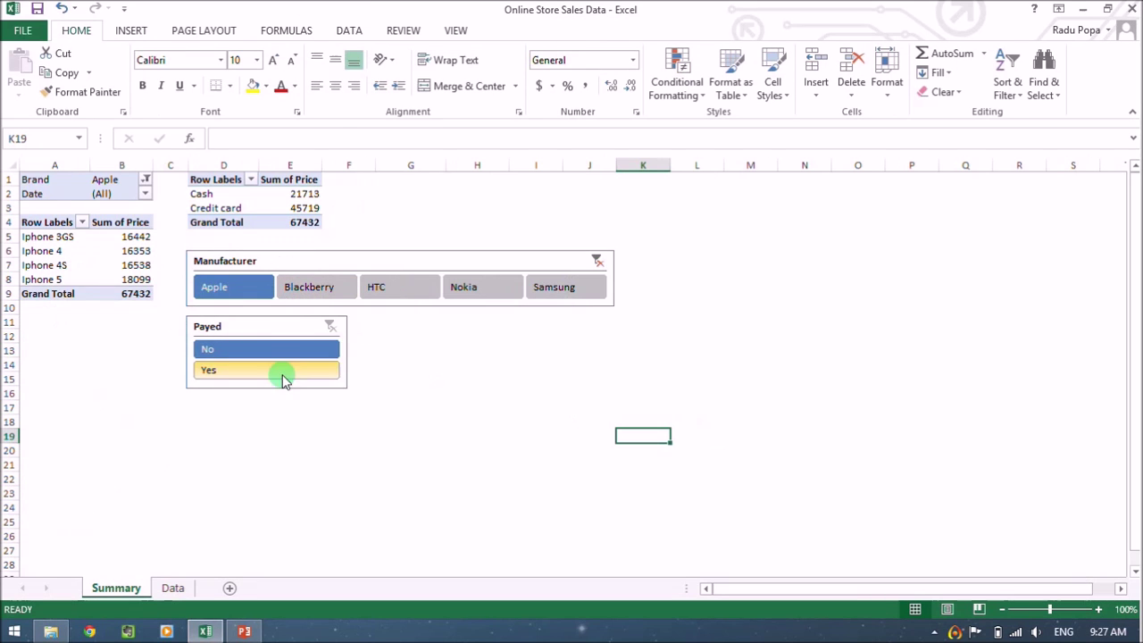
pyautogui.click(271, 353)
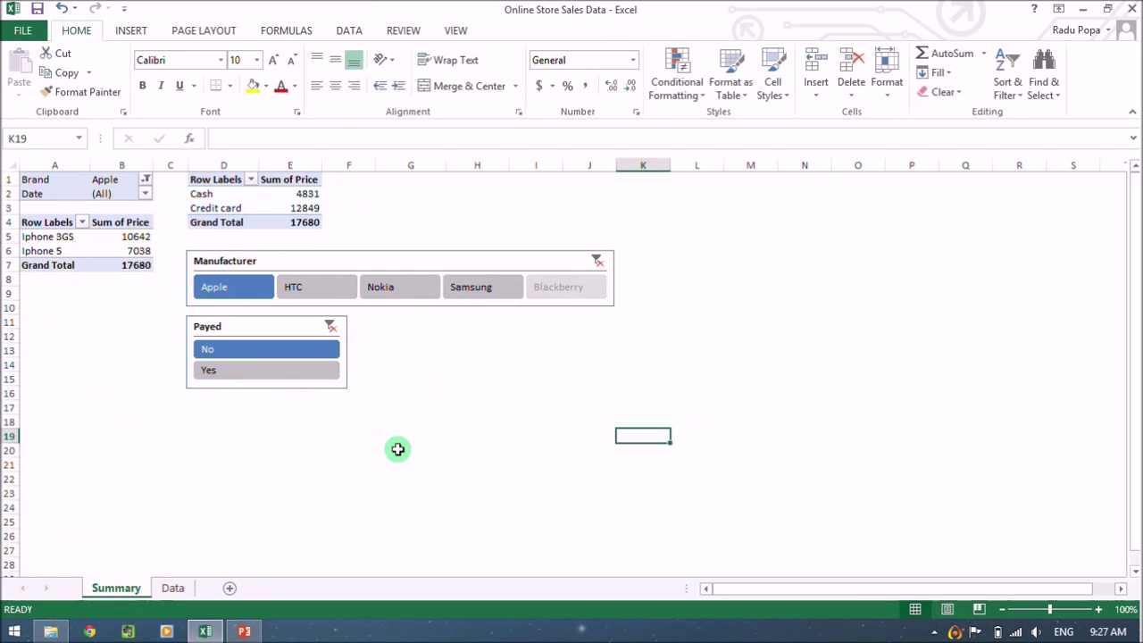
pyautogui.click(393, 293)
pyautogui.click(298, 371)
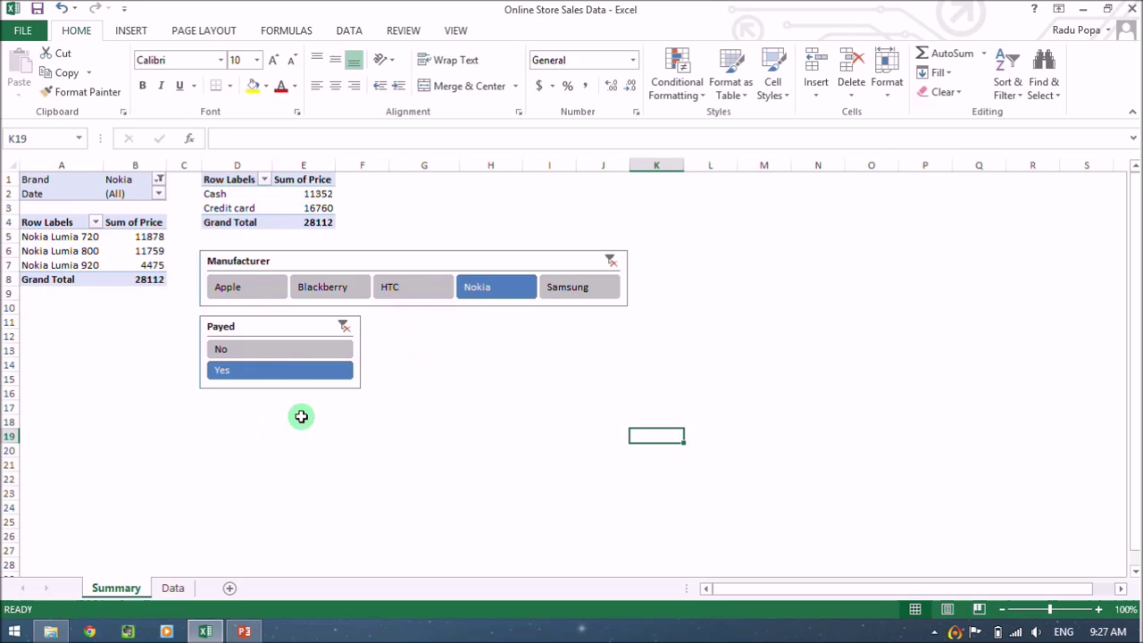
# Filter by Blackberry with Payed set to No and back to Yes, and clear the filters of both slicers.
pyautogui.click(339, 290)
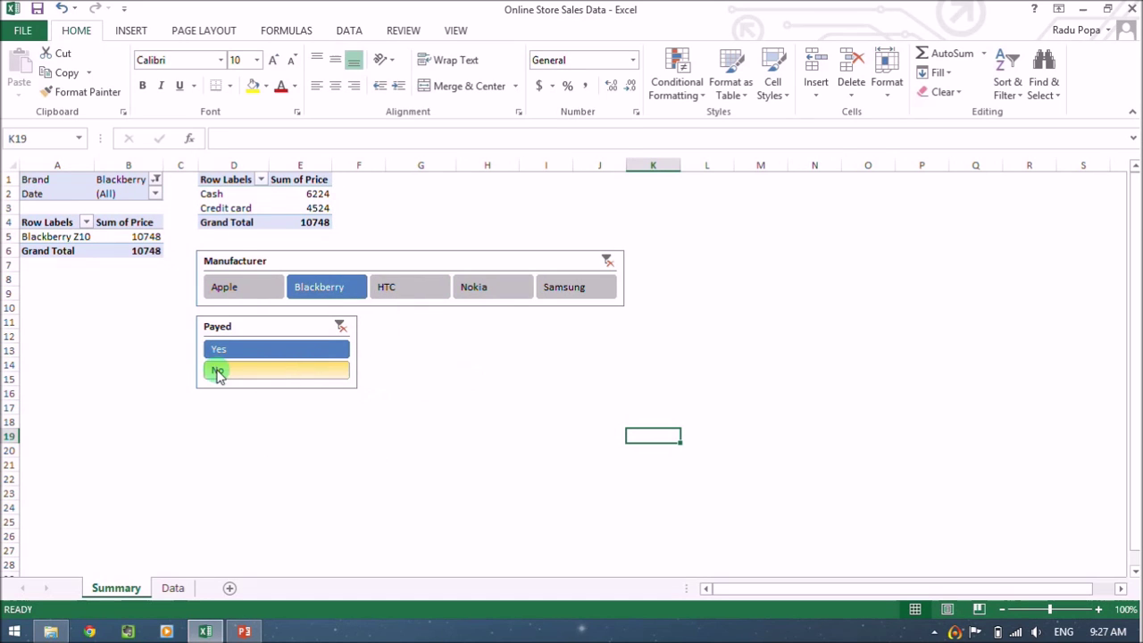
pyautogui.click(285, 380)
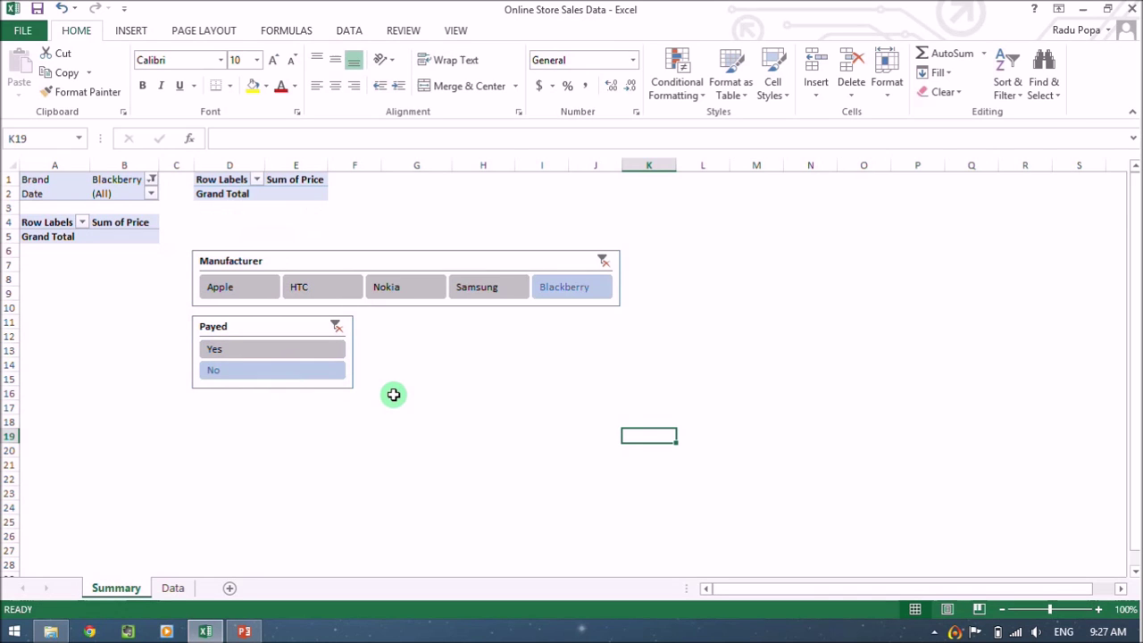
pyautogui.click(280, 350)
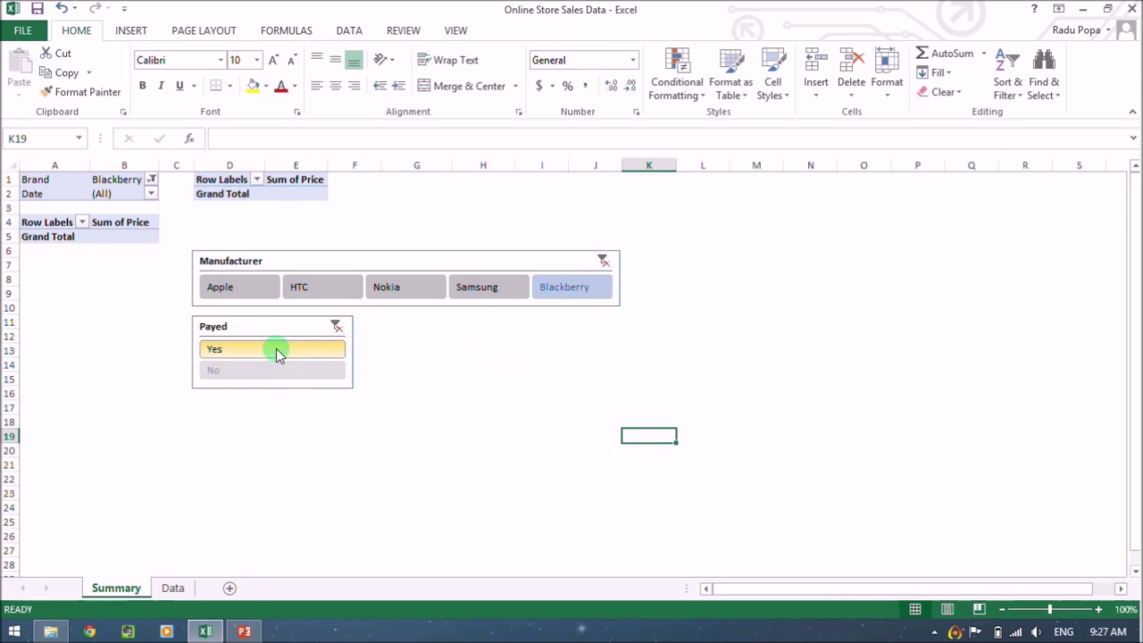
pyautogui.click(608, 261)
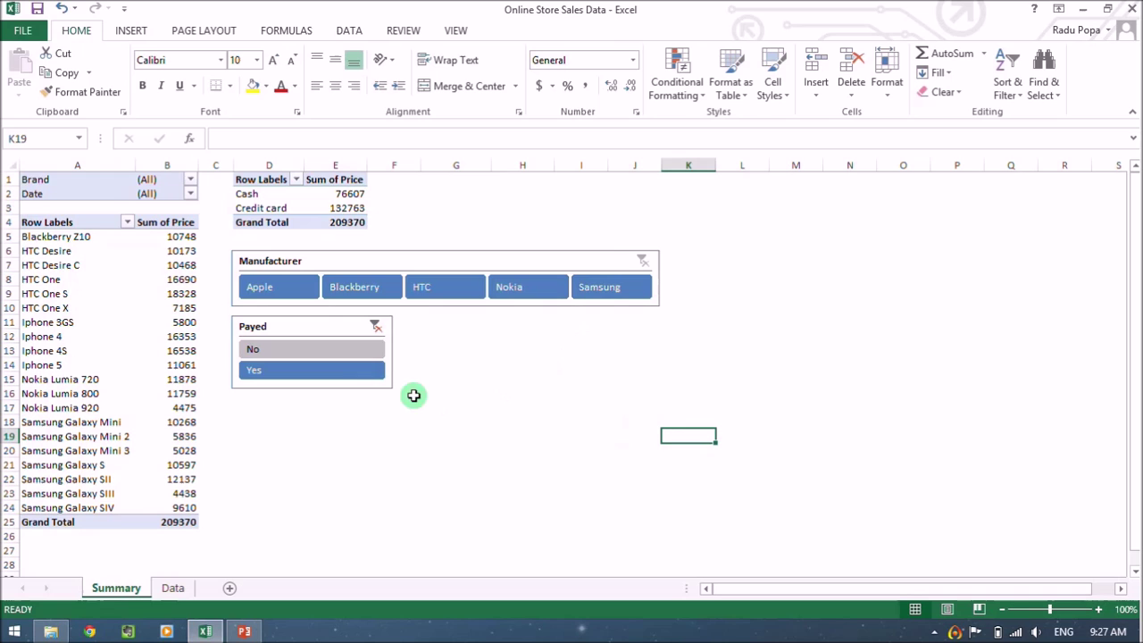
pyautogui.click(376, 327)
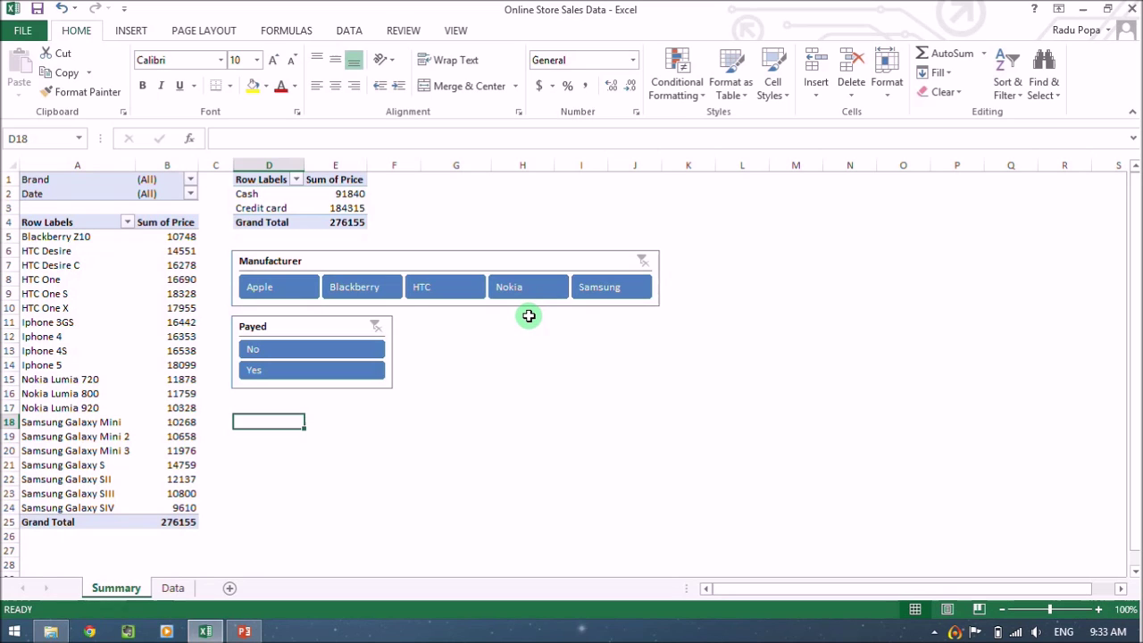
# Look through the individual dates in the first pivot table's Date filter, leaving all of them selected.
pyautogui.click(191, 194)
pyautogui.click(28, 232)
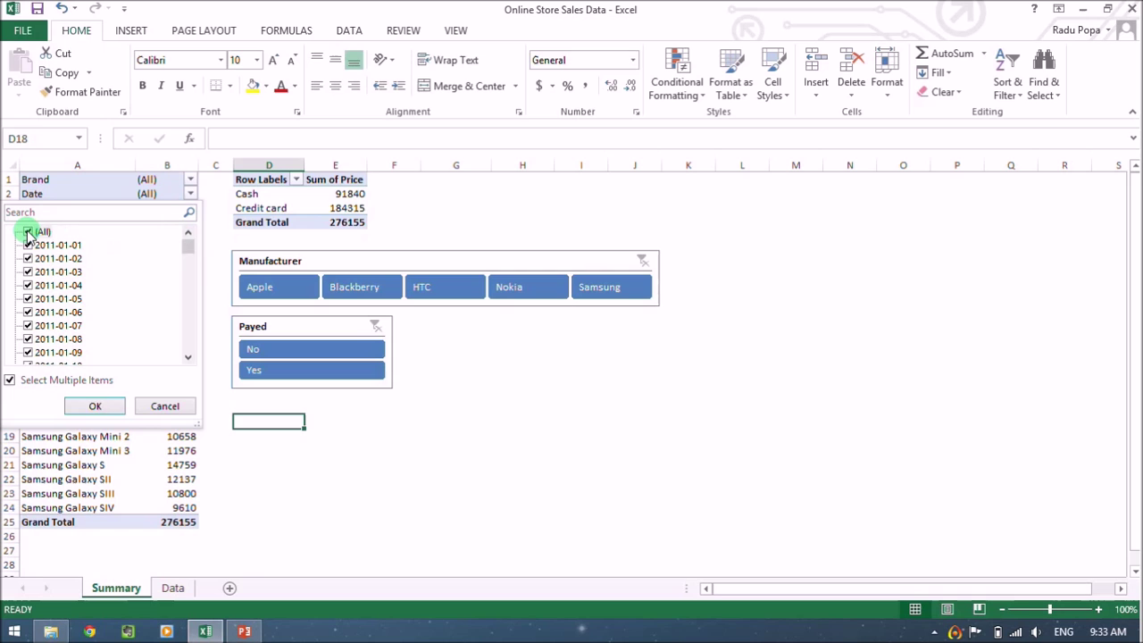
pyautogui.moveTo(189, 242); pyautogui.dragTo(204, 220)
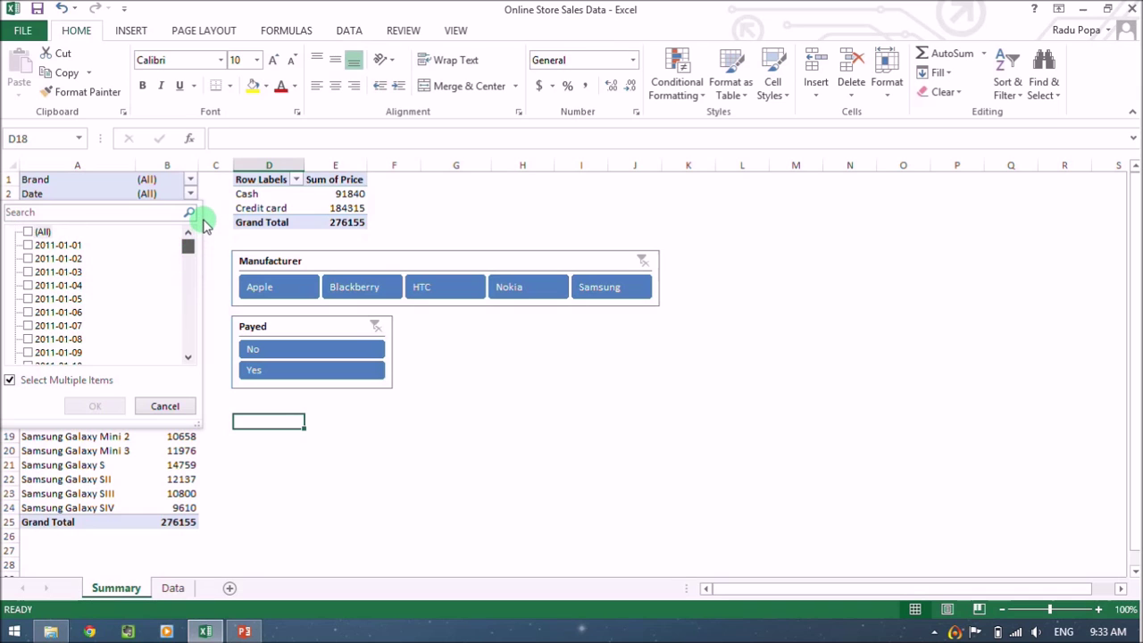
pyautogui.click(27, 232)
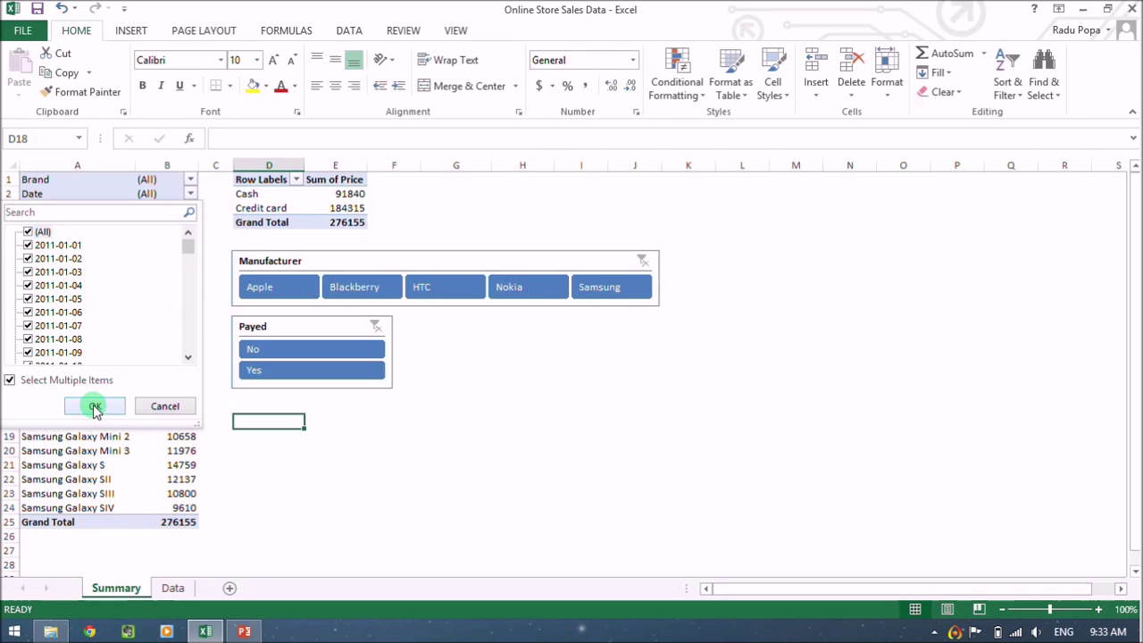
pyautogui.click(95, 407)
# Insert a timeline for the Date field of the product sales pivot table.
pyautogui.click(105, 312)
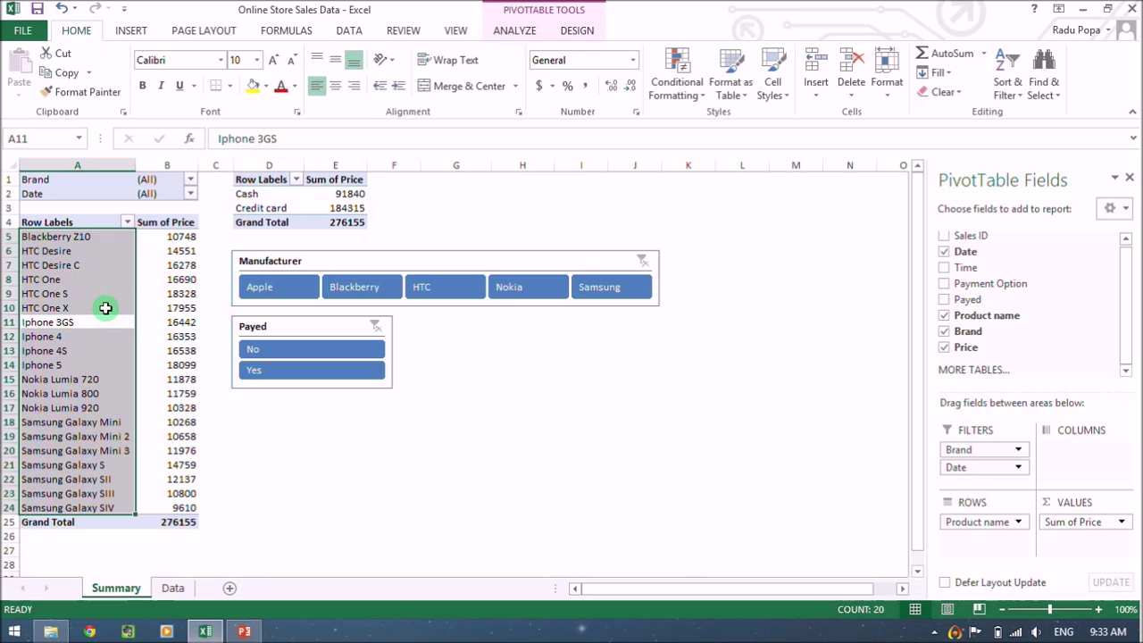
pyautogui.click(102, 307)
pyautogui.click(130, 32)
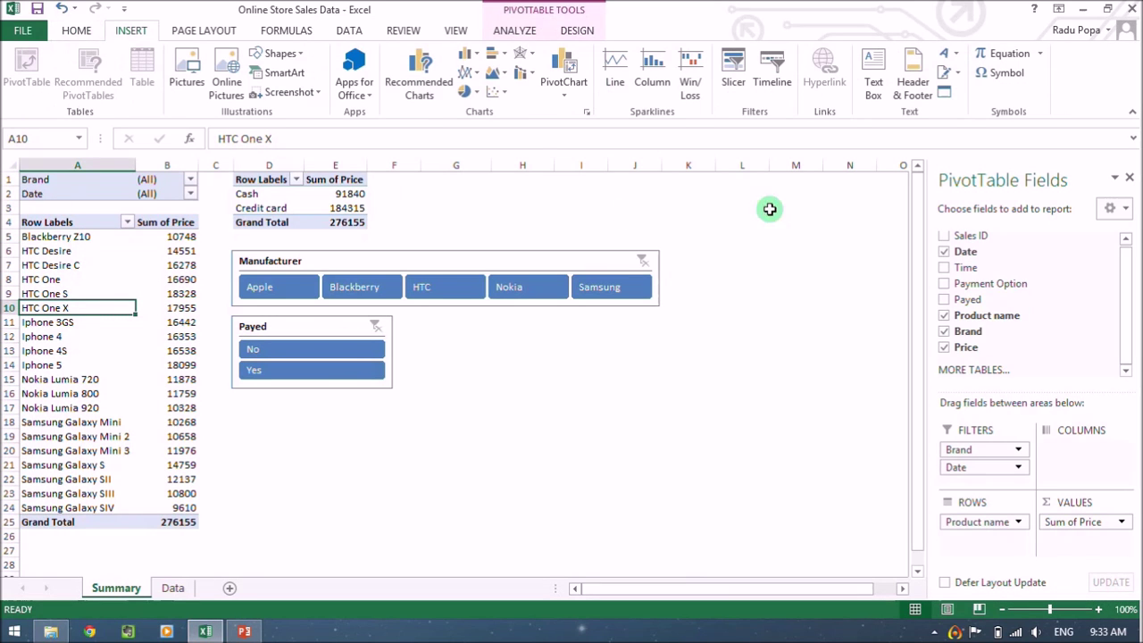
pyautogui.click(768, 70)
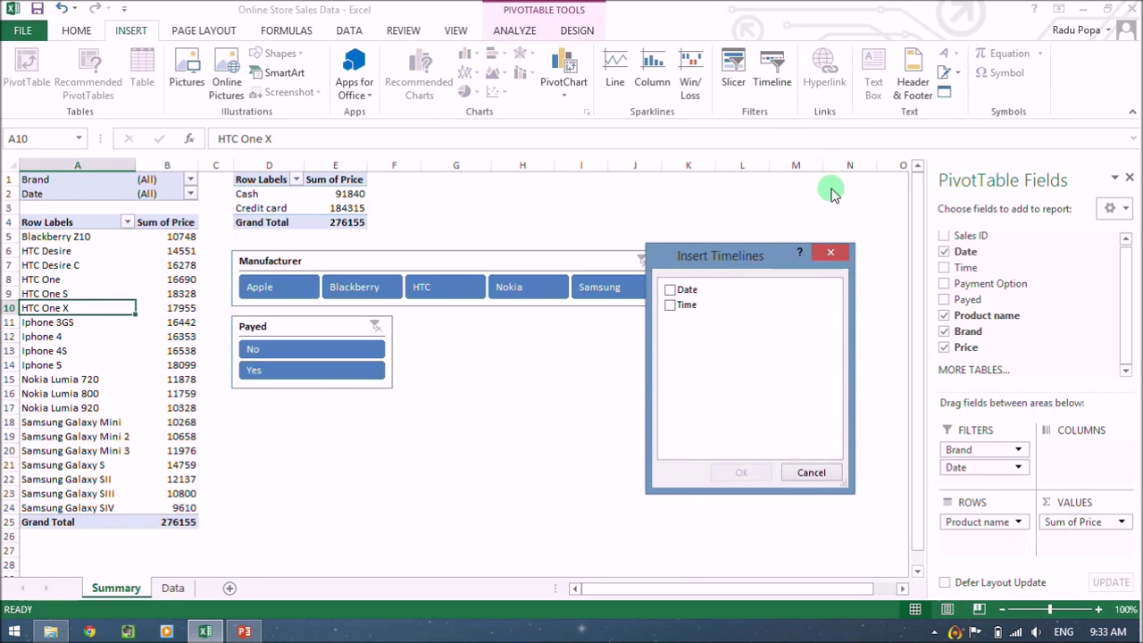
pyautogui.click(689, 289)
pyautogui.click(755, 476)
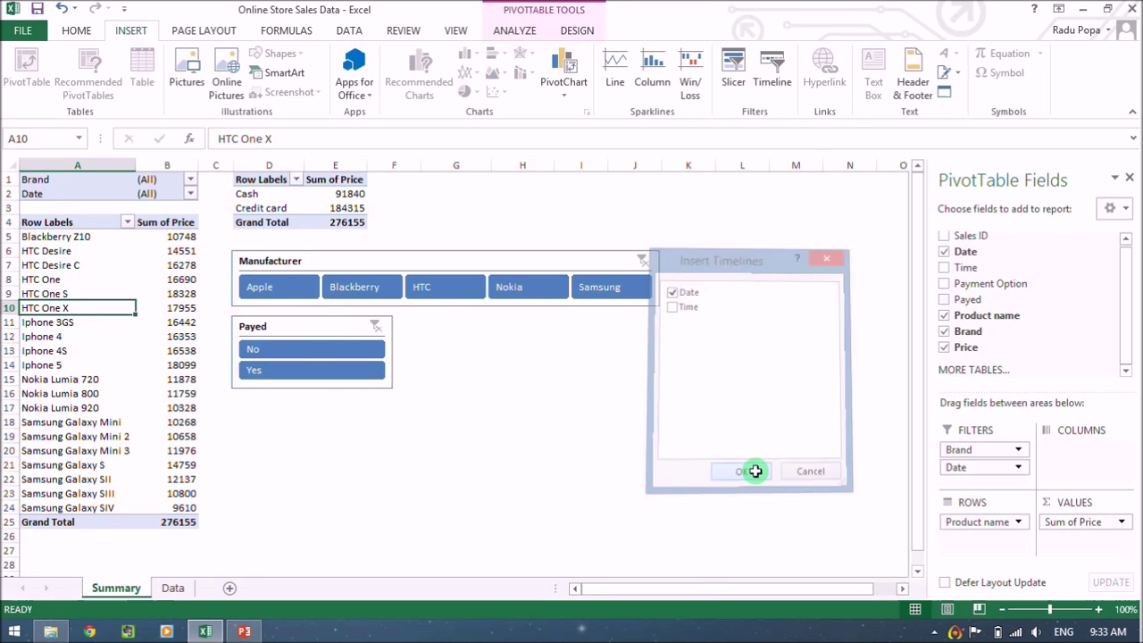
# Place the Date timeline below the Payed slicer and widen it to about 4.28".
pyautogui.moveTo(545, 327); pyautogui.dragTo(528, 416)
pyautogui.moveTo(601, 465); pyautogui.dragTo(655, 464)
# Filter the product pivot table to January through December 2011 with the Date timeline.
pyautogui.moveTo(577, 515); pyautogui.dragTo(312, 520)
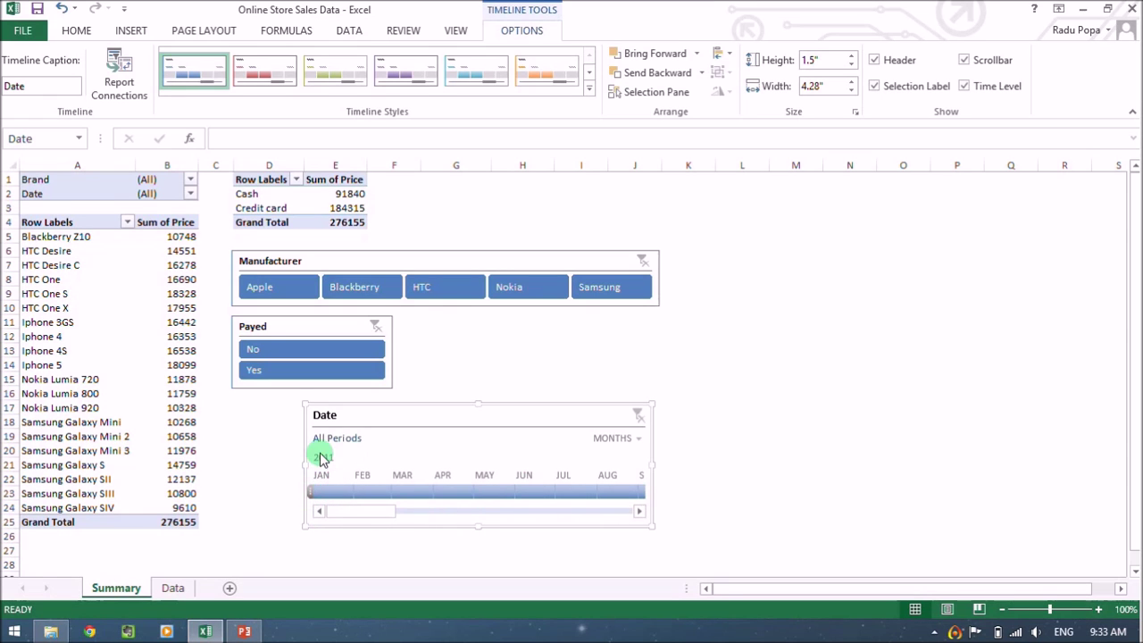
pyautogui.moveTo(353, 518); pyautogui.dragTo(301, 517)
pyautogui.click(328, 502)
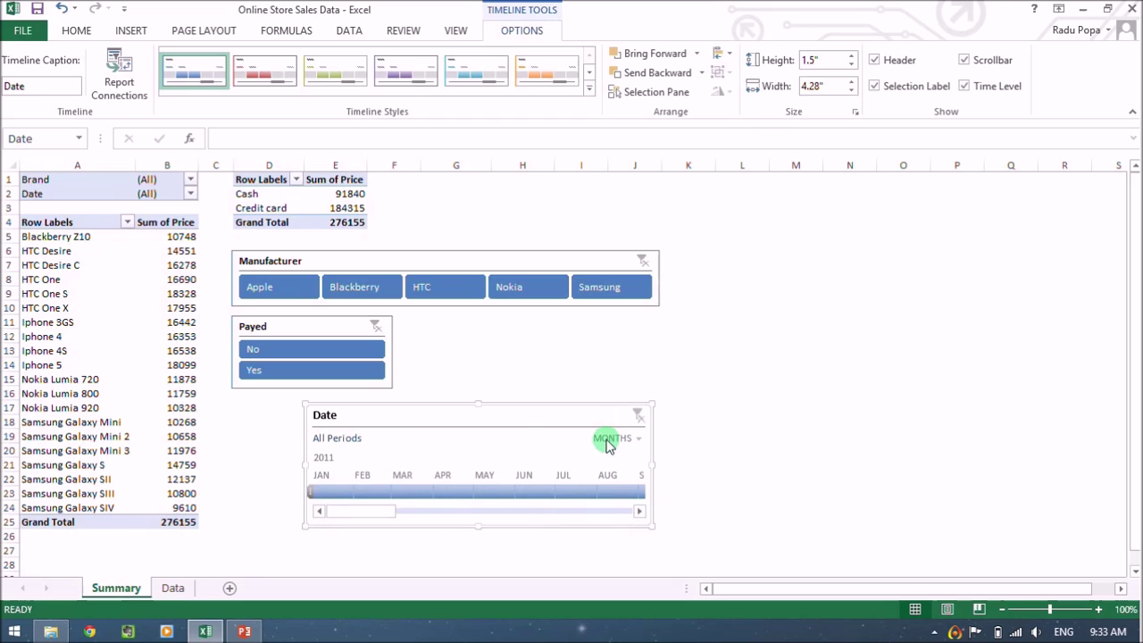
pyautogui.moveTo(328, 497); pyautogui.dragTo(504, 499)
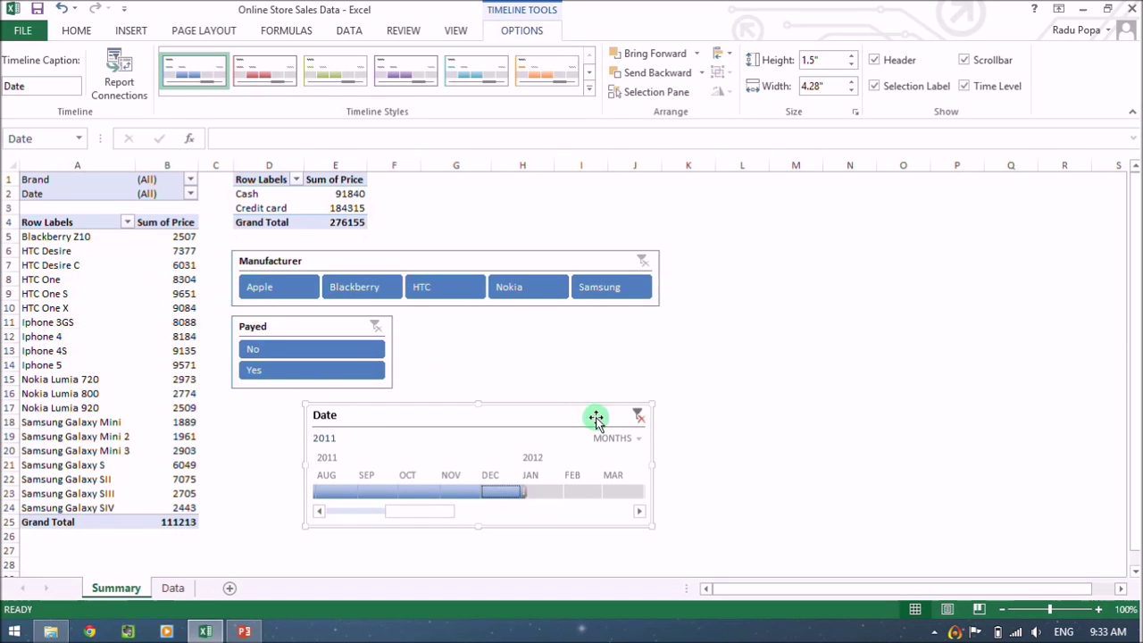
# Switch the Date timeline's time level to years and filter by 2013.
pyautogui.click(616, 439)
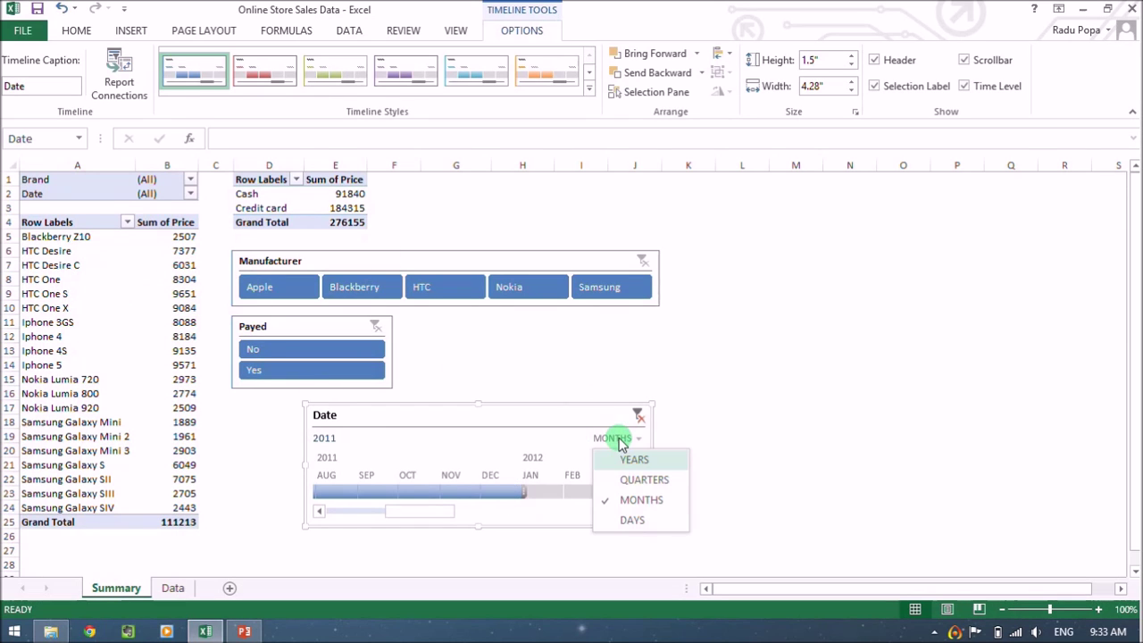
pyautogui.click(659, 461)
pyautogui.click(688, 479)
pyautogui.moveTo(377, 499); pyautogui.dragTo(426, 497)
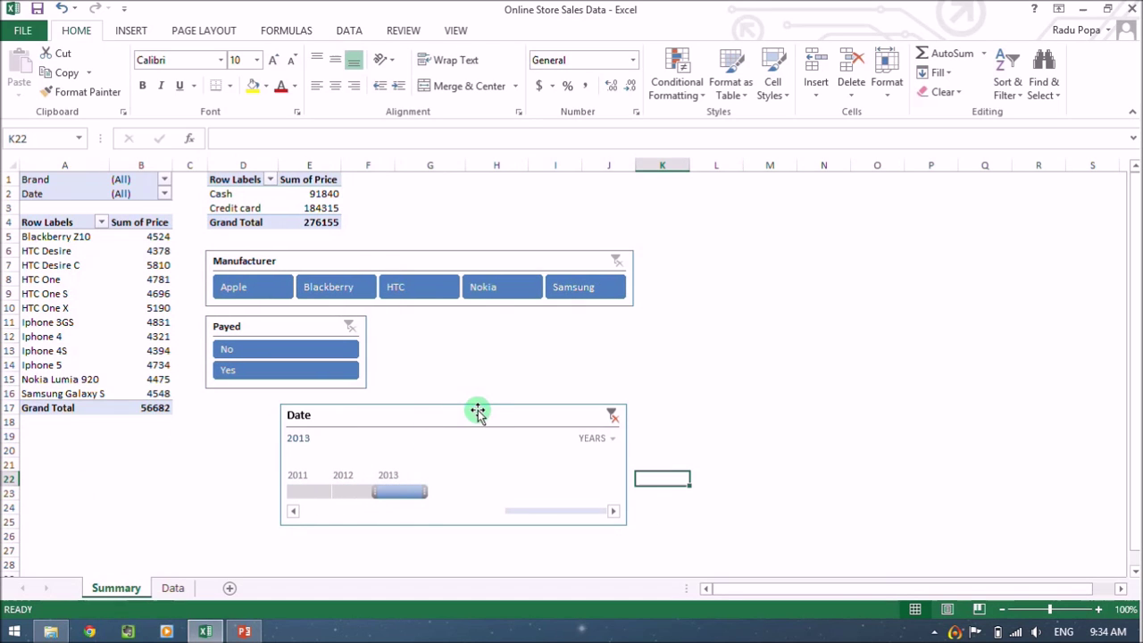
# Line up the Date timeline with the slicers' left edge and connect it to PivotTable2 as well through its report connections.
pyautogui.moveTo(474, 408); pyautogui.dragTo(400, 405)
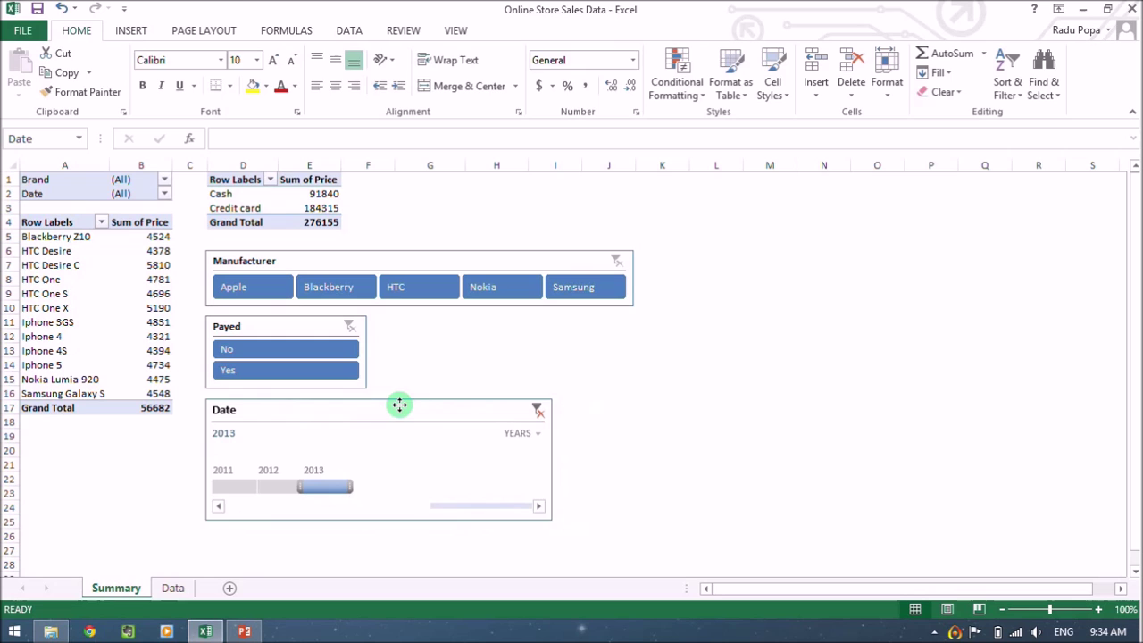
pyautogui.click(513, 5)
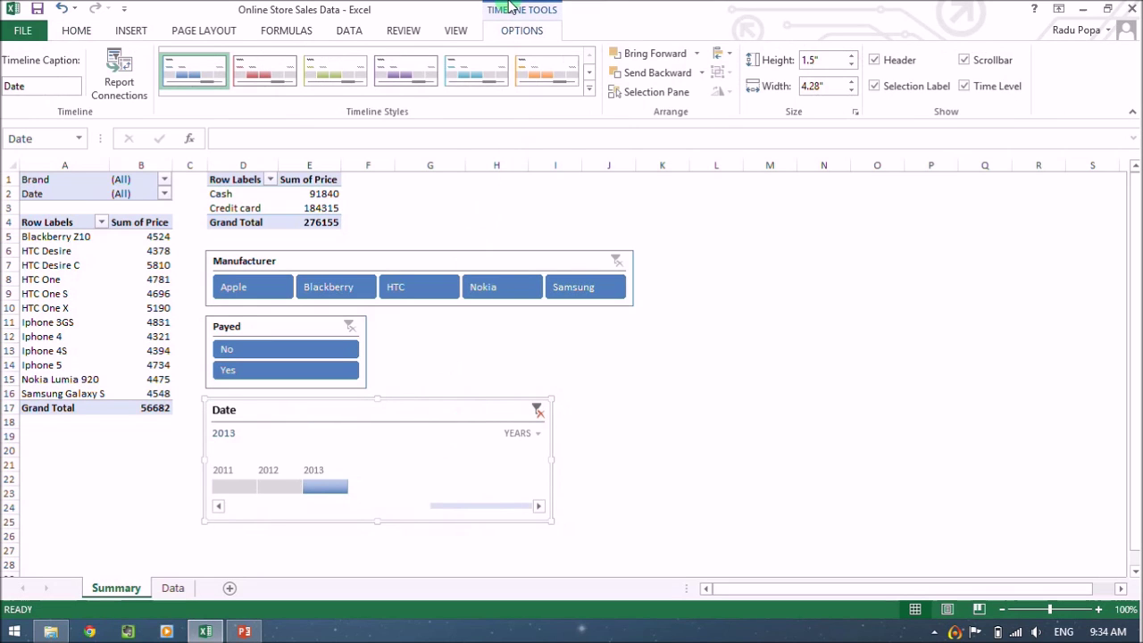
pyautogui.click(130, 84)
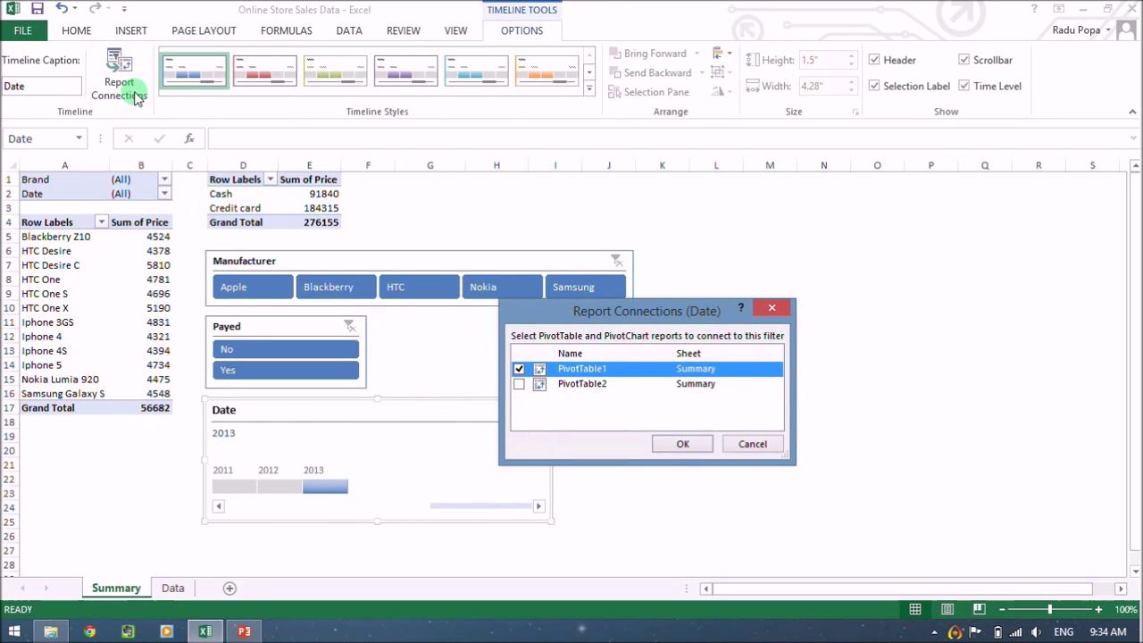
pyautogui.click(518, 384)
pyautogui.click(682, 445)
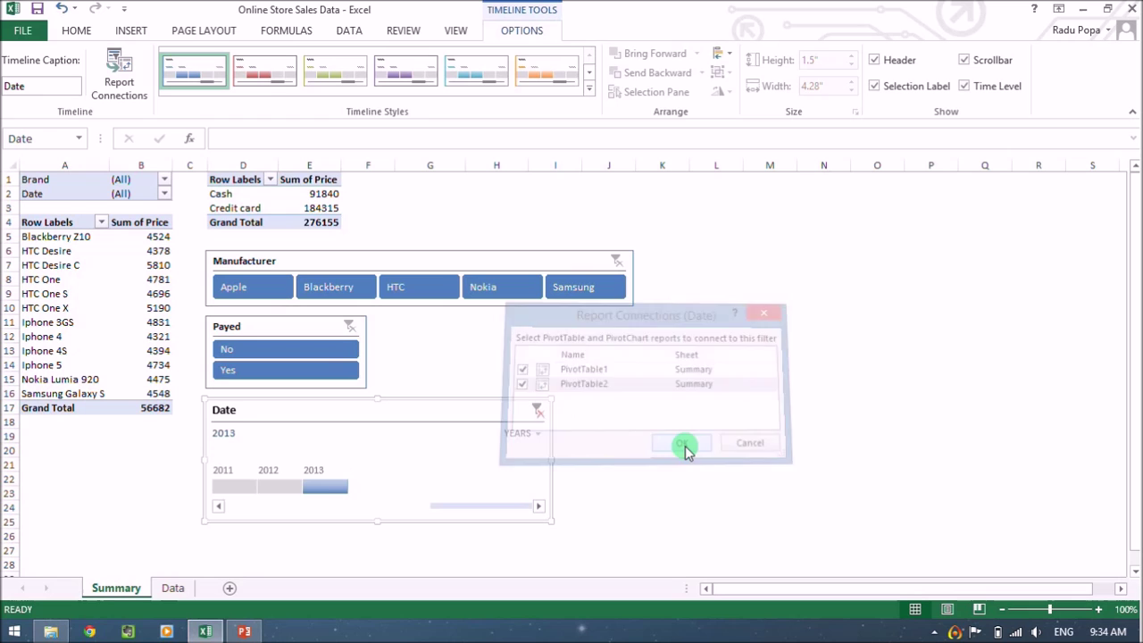
# Filter both pivot tables by 2012 and 2011 on the Date timeline, and return to 2013.
pyautogui.click(273, 488)
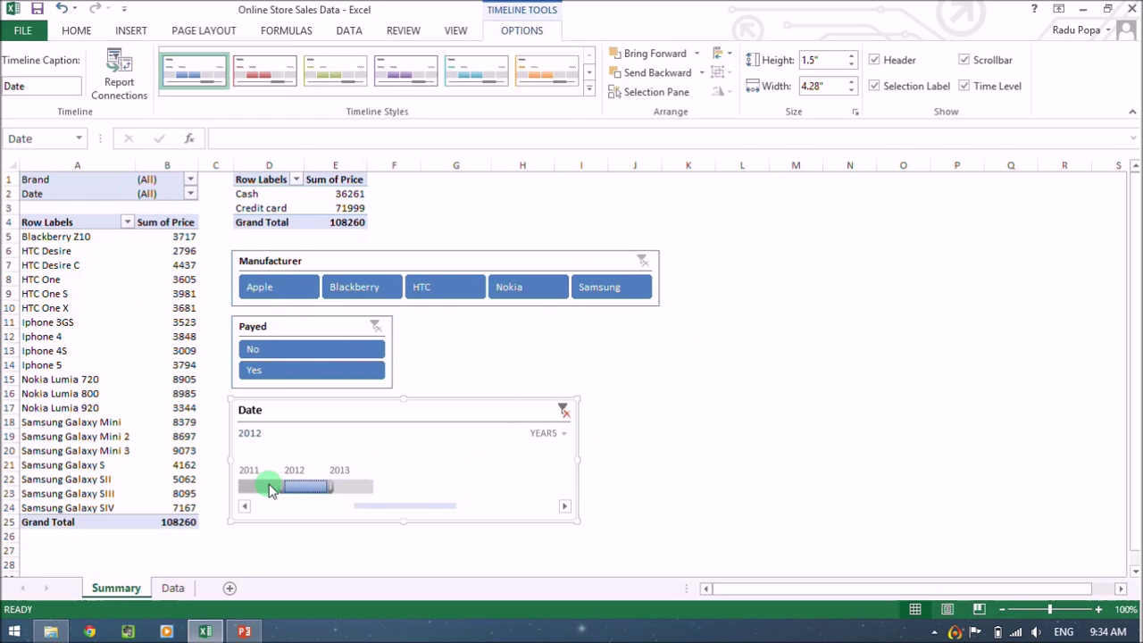
pyautogui.click(268, 487)
pyautogui.click(304, 489)
pyautogui.moveTo(303, 489); pyautogui.dragTo(348, 488)
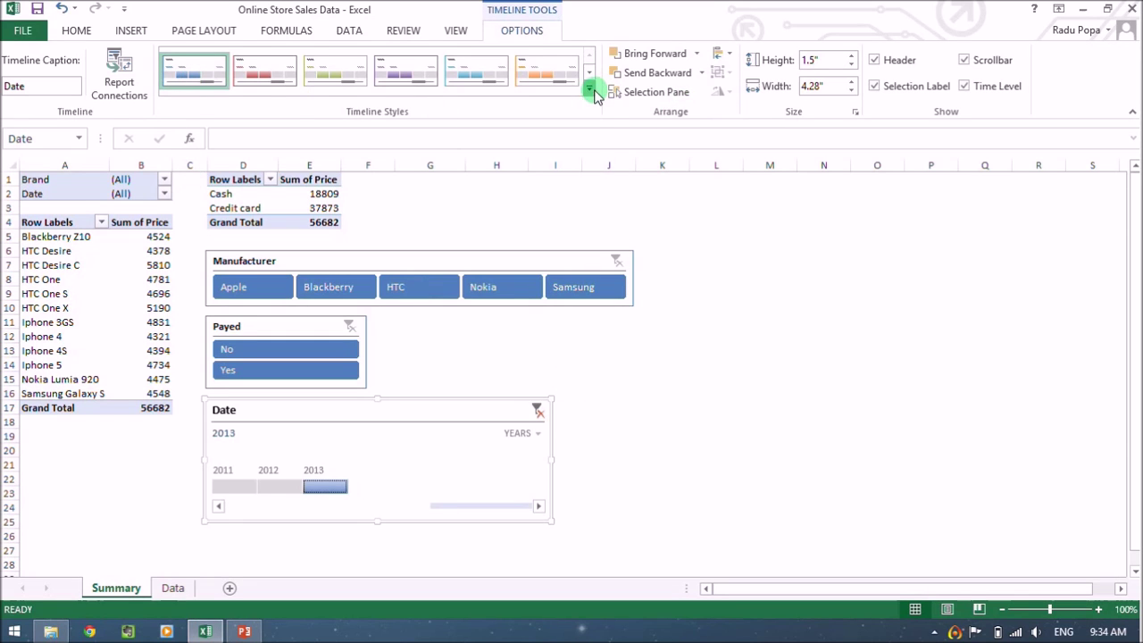
# Apply the dark blue timeline style to the Date timeline.
pyautogui.click(589, 88)
pyautogui.click(182, 154)
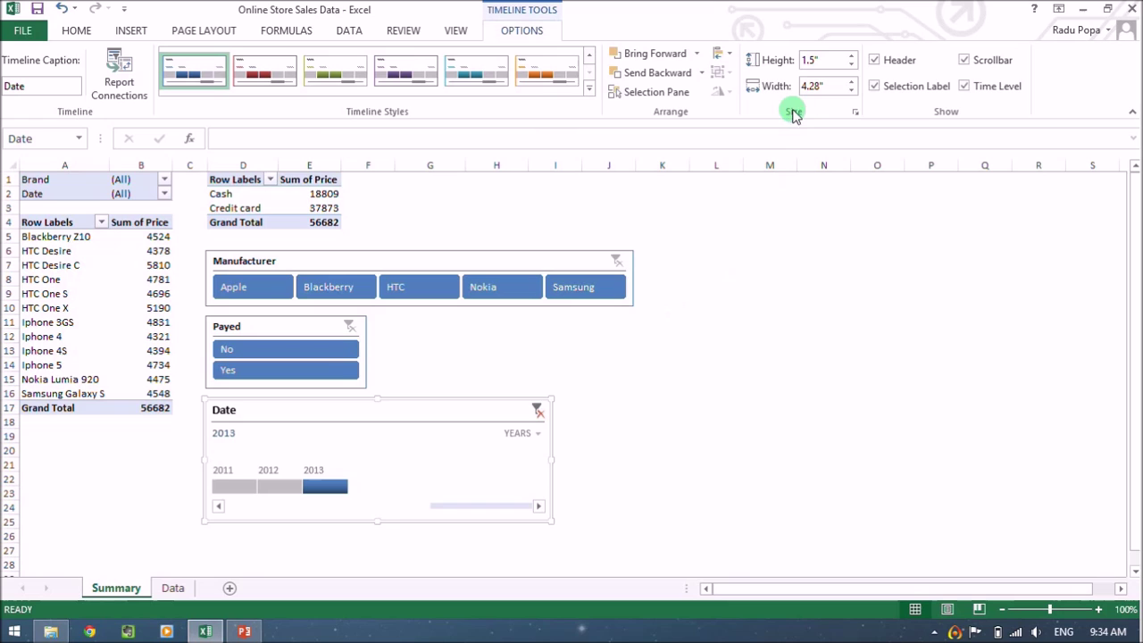
# Try changing the timeline's height and hiding its header, selection label, scrollbar and time level, restoring each setting.
pyautogui.click(852, 56)
pyautogui.click(852, 66)
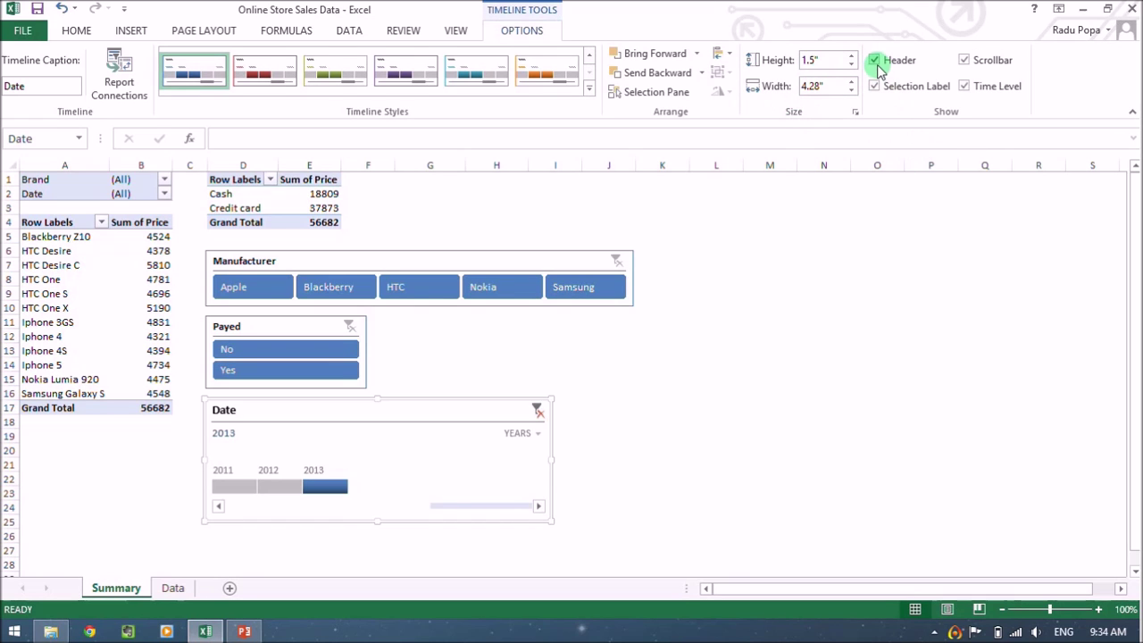
pyautogui.click(875, 61)
pyautogui.click(875, 61)
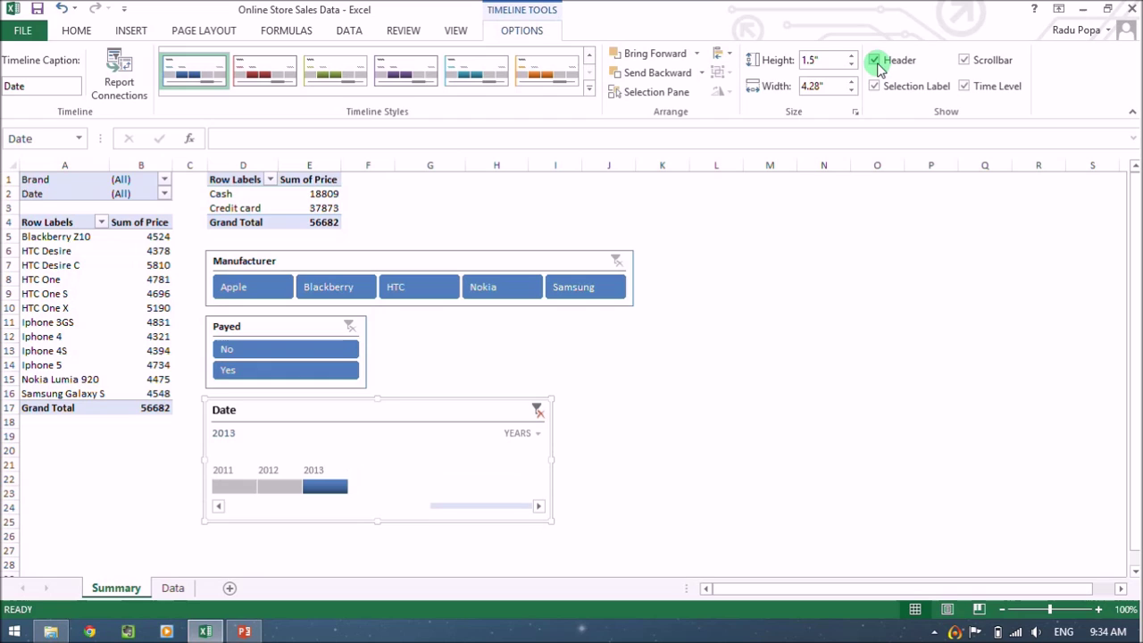
pyautogui.click(875, 86)
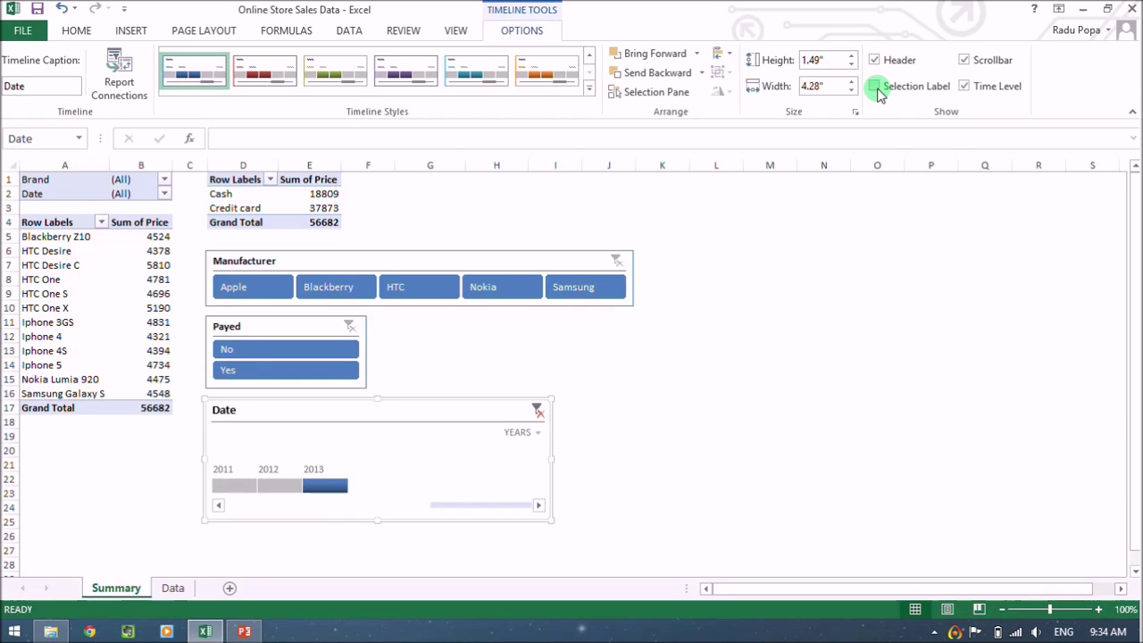
pyautogui.click(875, 87)
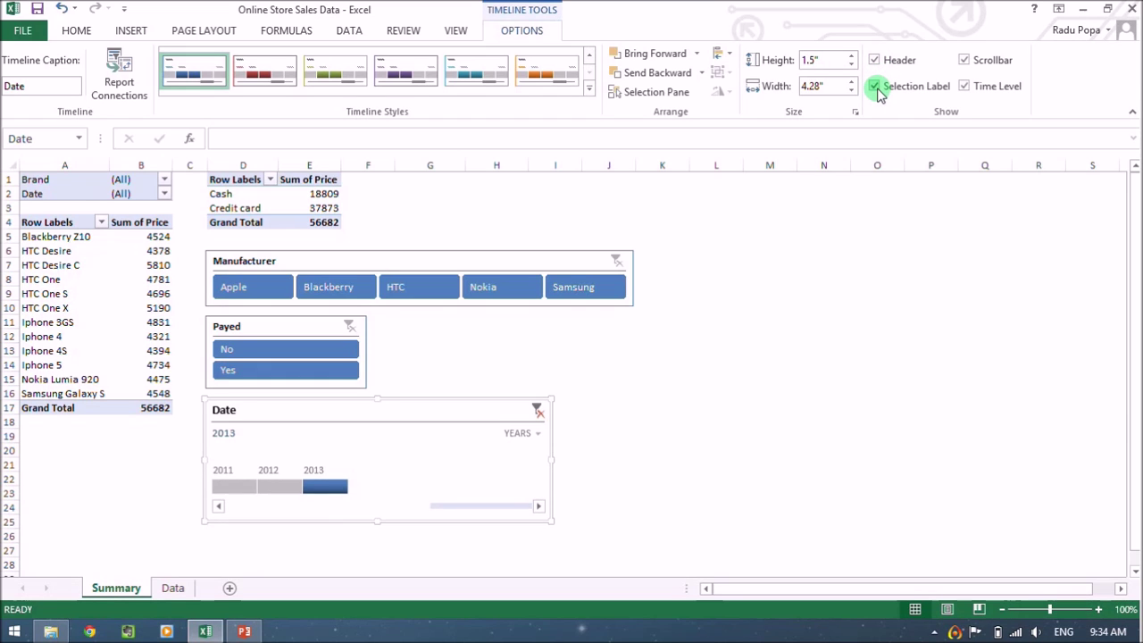
pyautogui.click(965, 60)
pyautogui.click(965, 60)
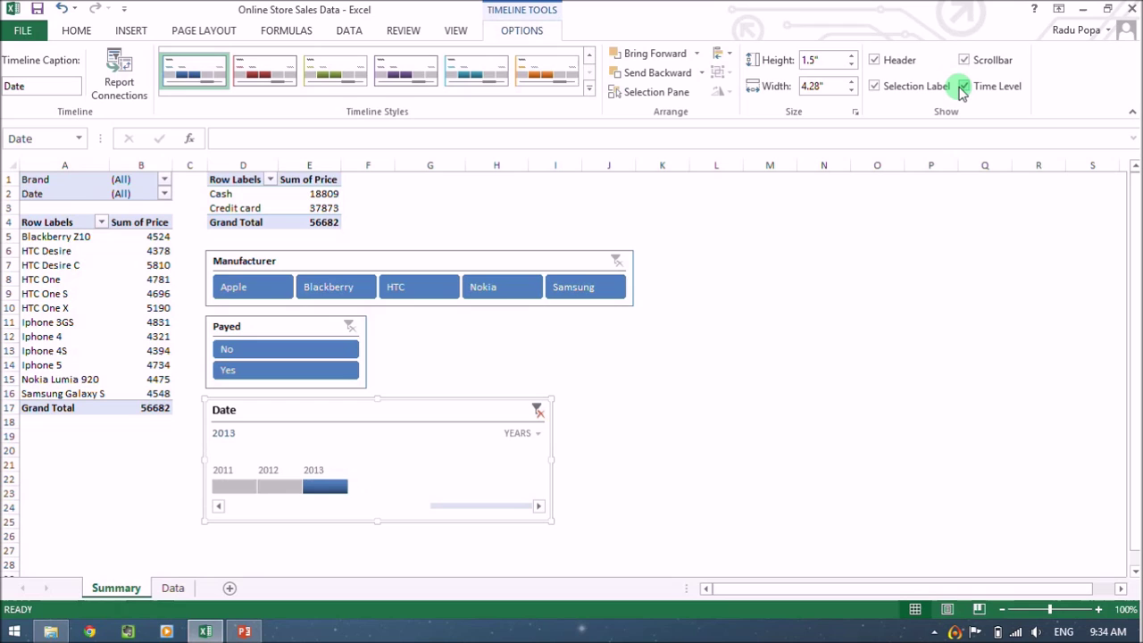
pyautogui.click(965, 87)
pyautogui.click(963, 87)
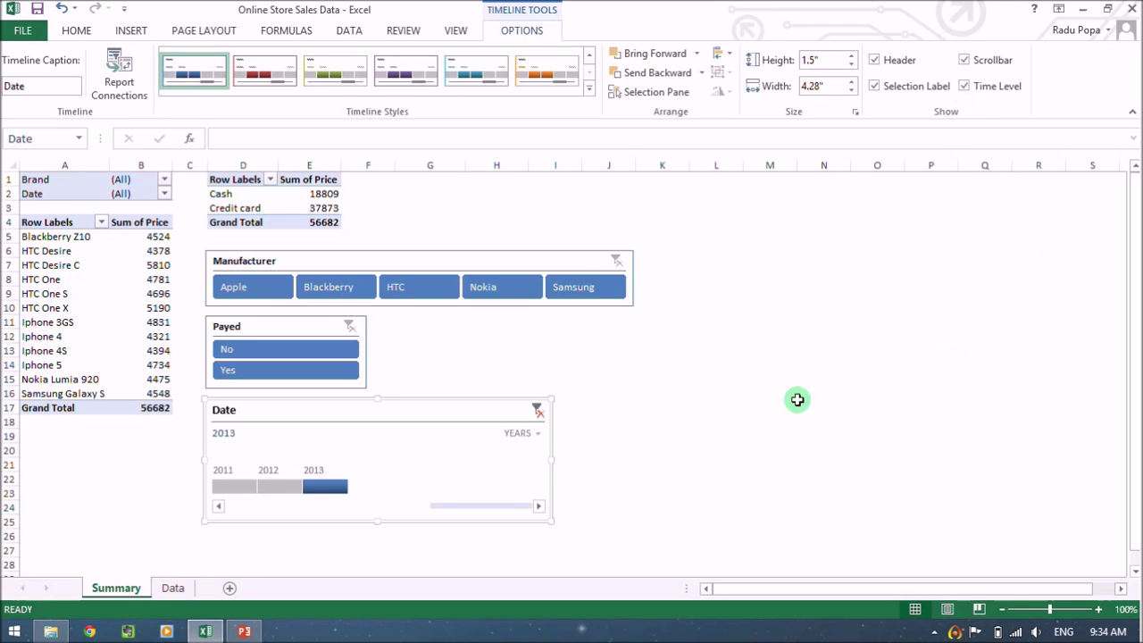
# Widen the Date timeline to about the width of the Manufacturer slicer.
pyautogui.click(643, 451)
pyautogui.click(518, 469)
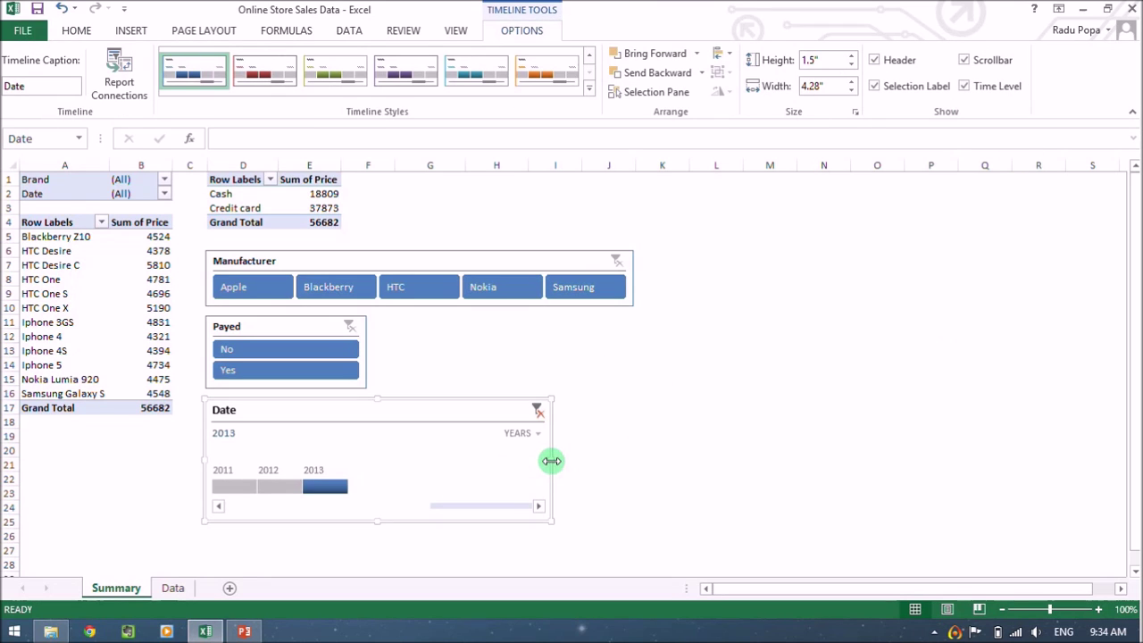
pyautogui.moveTo(552, 461); pyautogui.dragTo(636, 461)
pyautogui.click(669, 448)
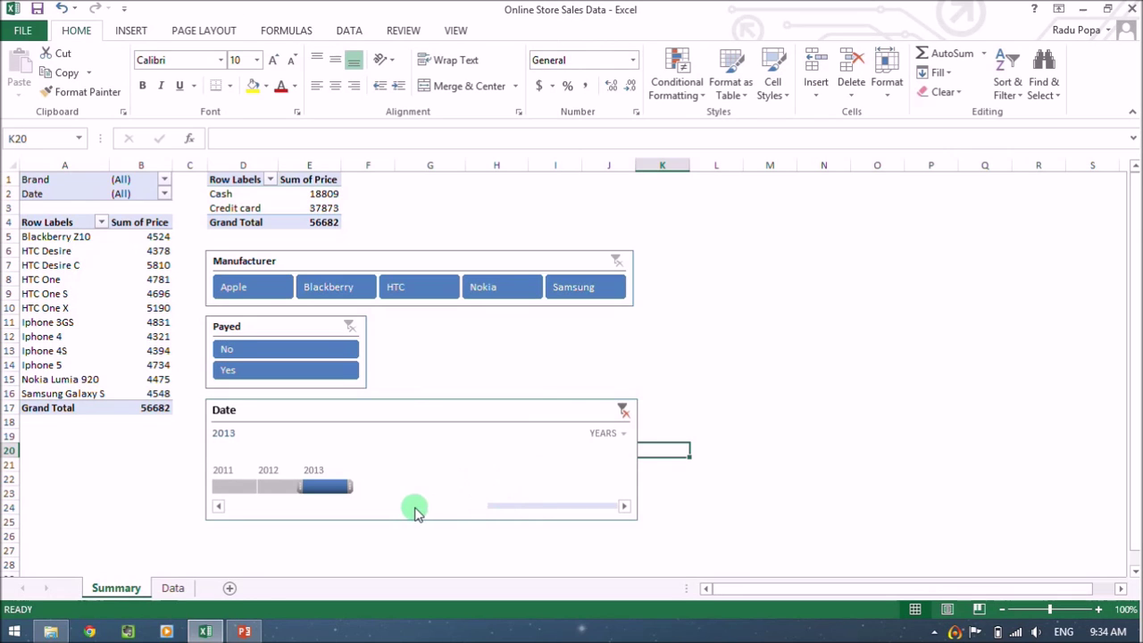
# Filter both pivot tables by different years on the Date timeline, including 2011, and finish with 2012 selected.
pyautogui.click(276, 486)
pyautogui.click(249, 489)
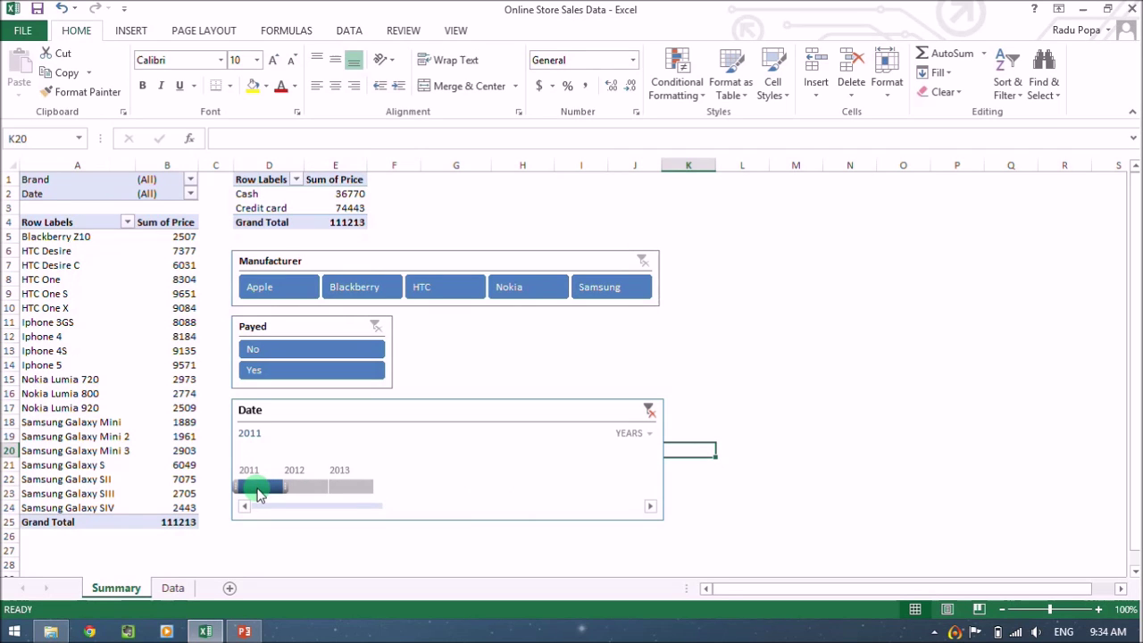
pyautogui.click(344, 489)
pyautogui.click(277, 488)
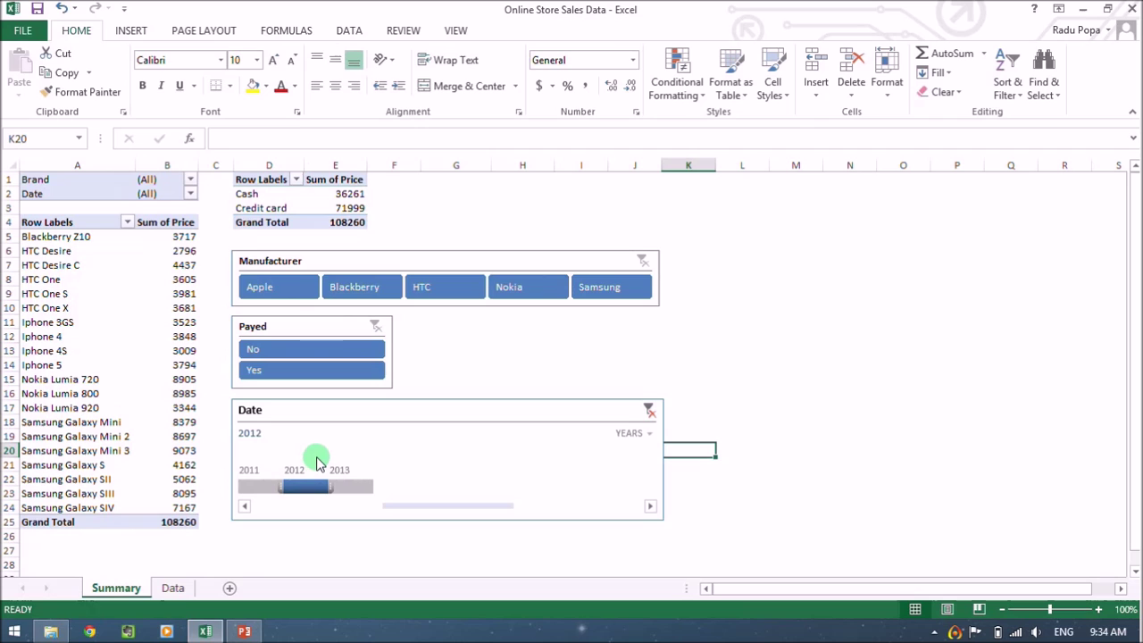
pyautogui.click(605, 336)
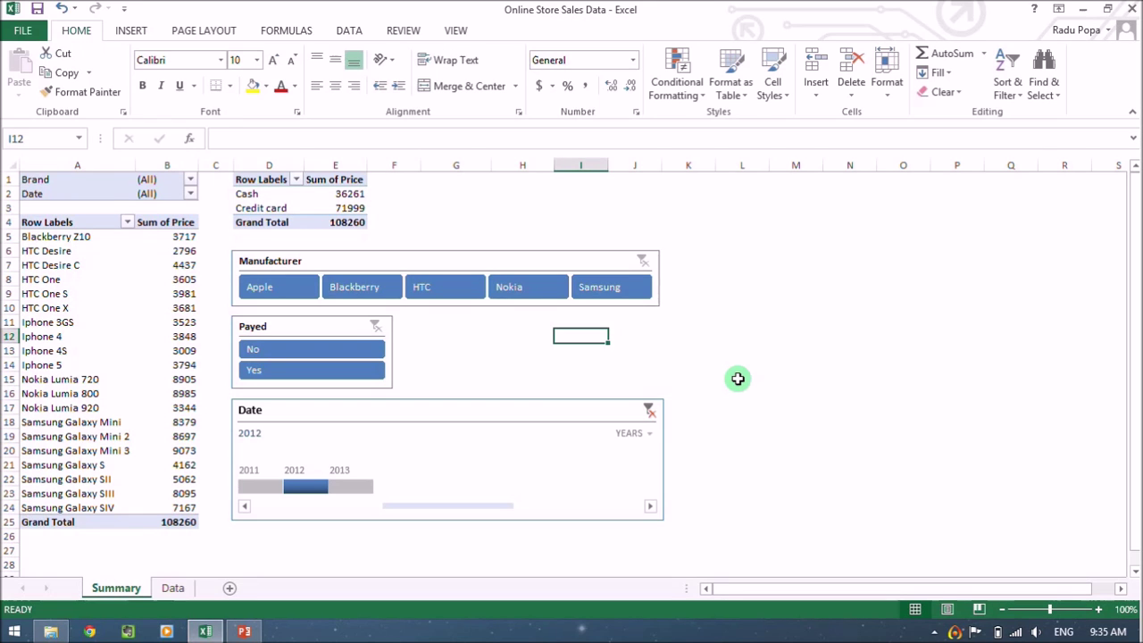
# Insert a Brand slicer for the sales table on the Data sheet.
pyautogui.click(172, 588)
pyautogui.click(724, 322)
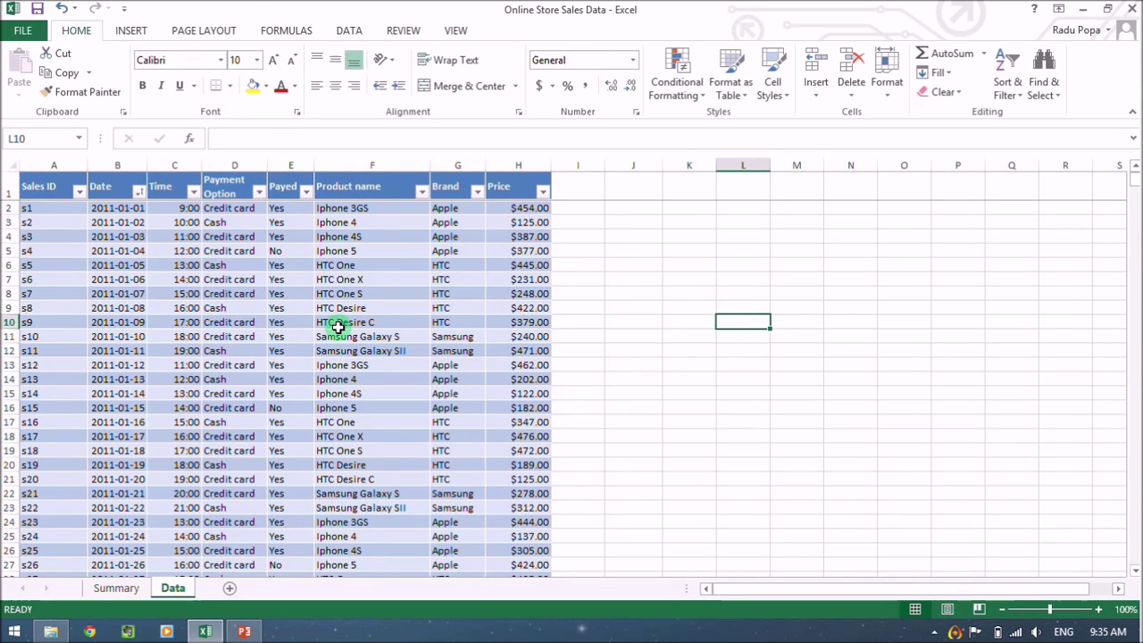
pyautogui.click(338, 327)
pyautogui.click(139, 31)
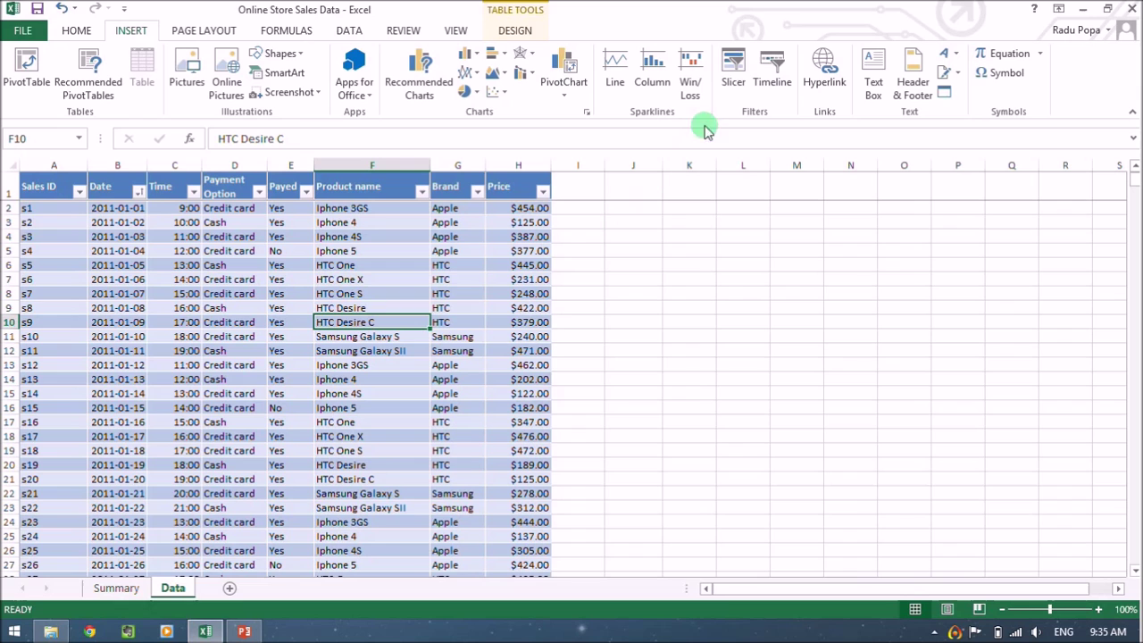
pyautogui.click(733, 69)
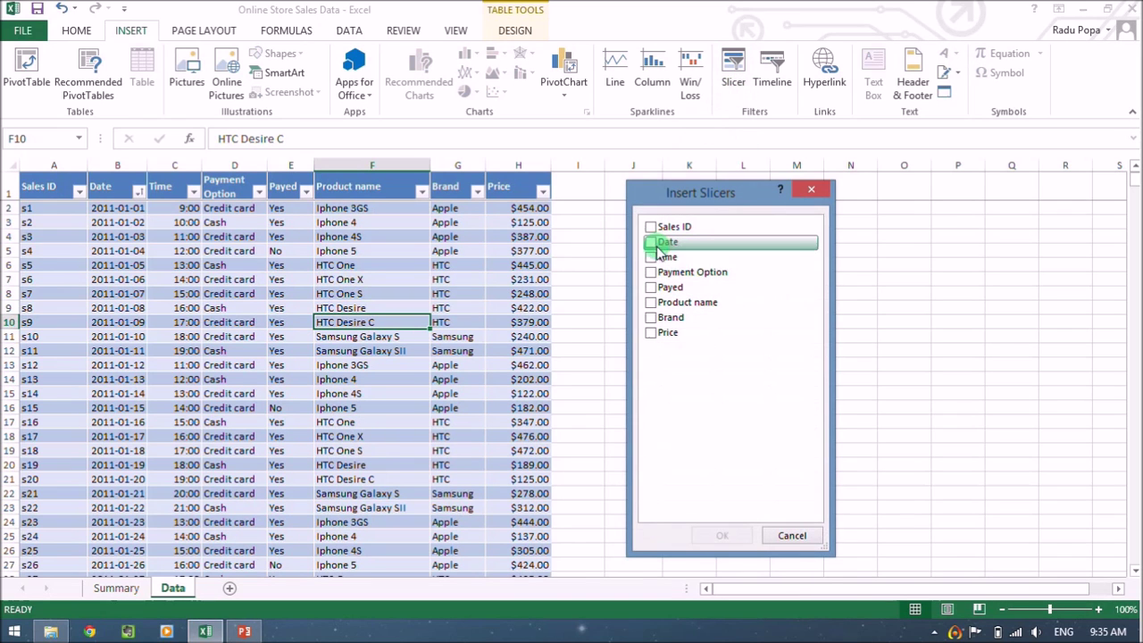
pyautogui.click(653, 318)
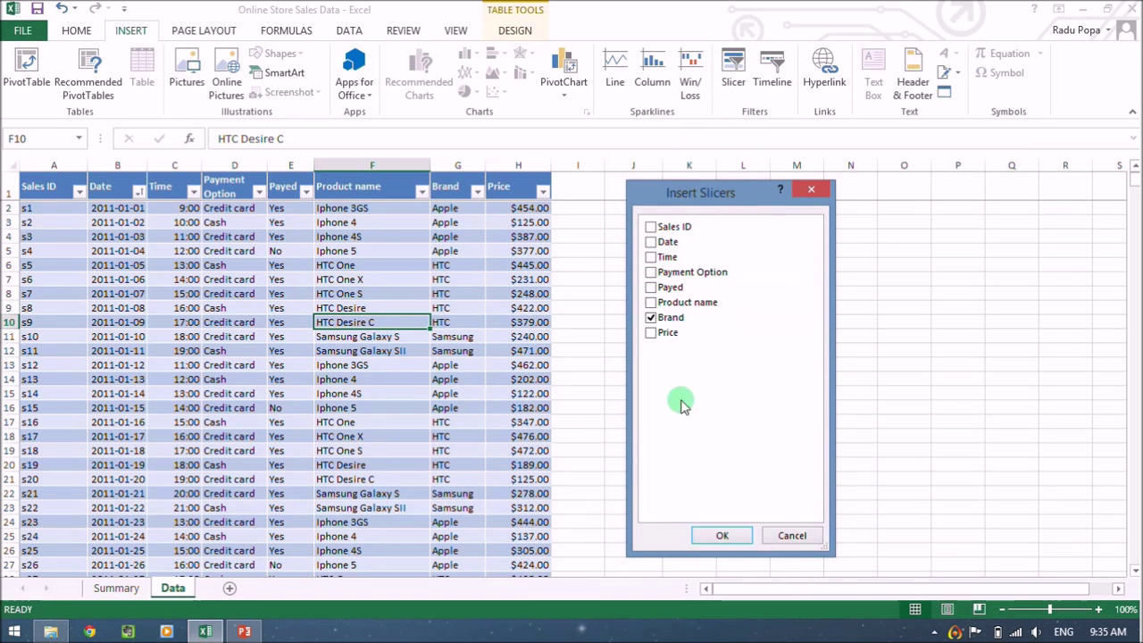
pyautogui.click(723, 535)
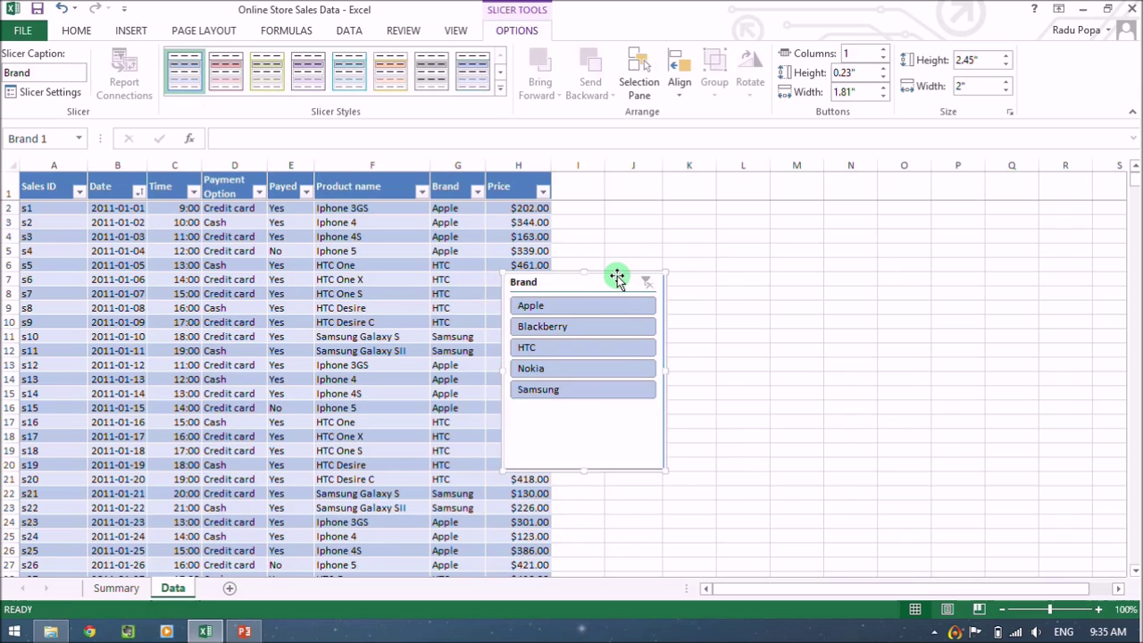
# Move the Brand slicer beside the sales table and lay it out in 5 columns, about 4.74" wide and 0.62" high.
pyautogui.moveTo(617, 278); pyautogui.dragTo(741, 223)
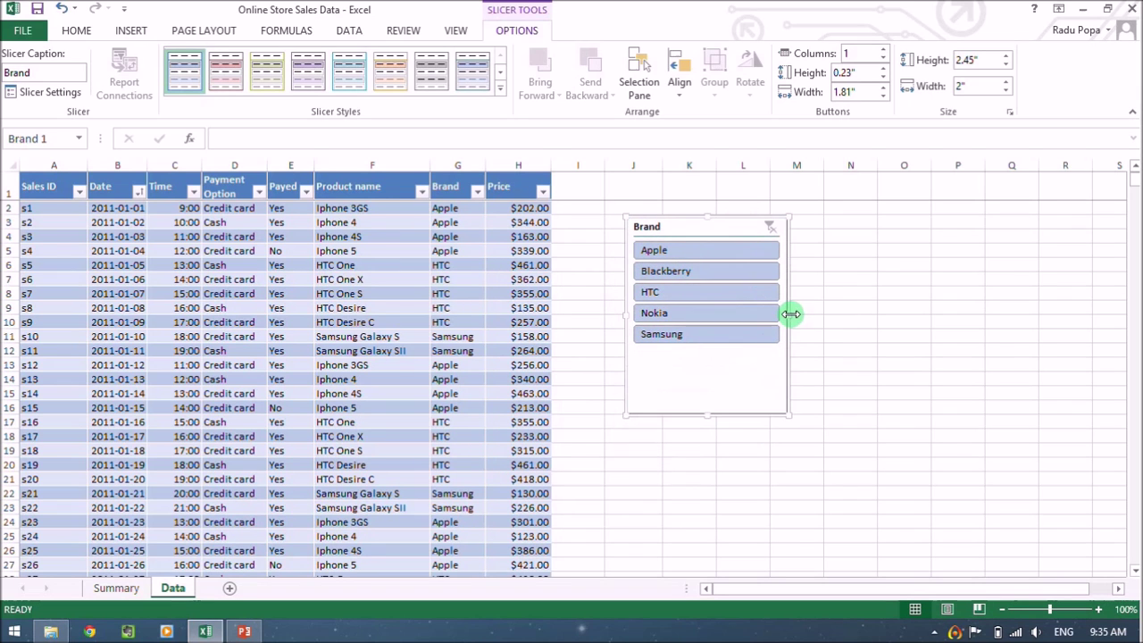
pyautogui.moveTo(791, 313); pyautogui.dragTo(1010, 308)
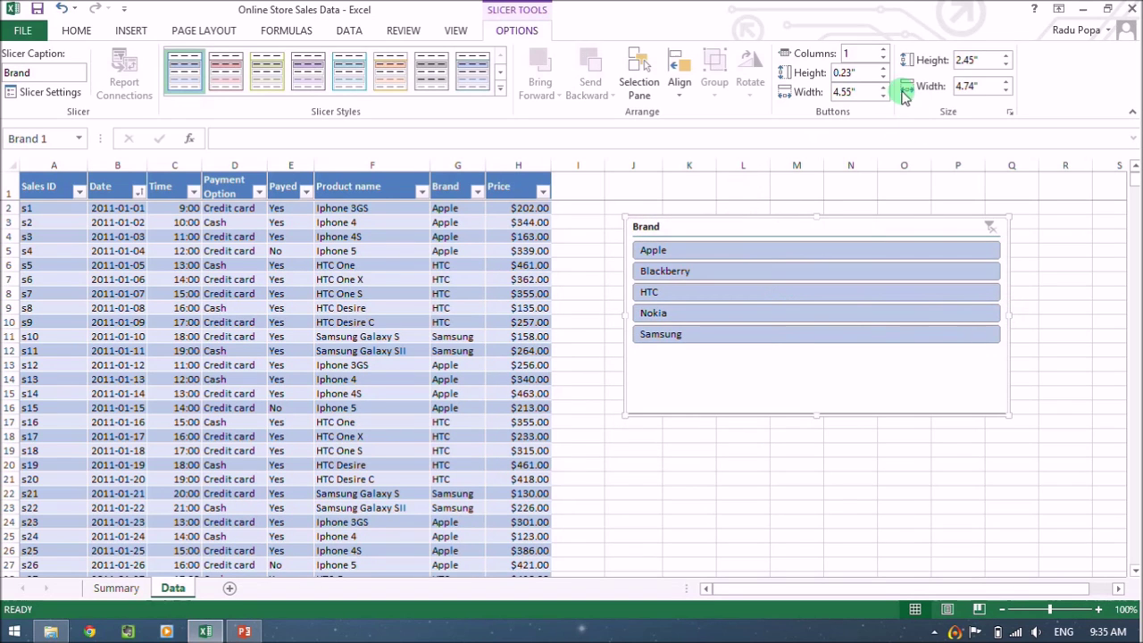
pyautogui.click(883, 49)
pyautogui.click(883, 49)
pyautogui.click(883, 50)
pyautogui.click(883, 49)
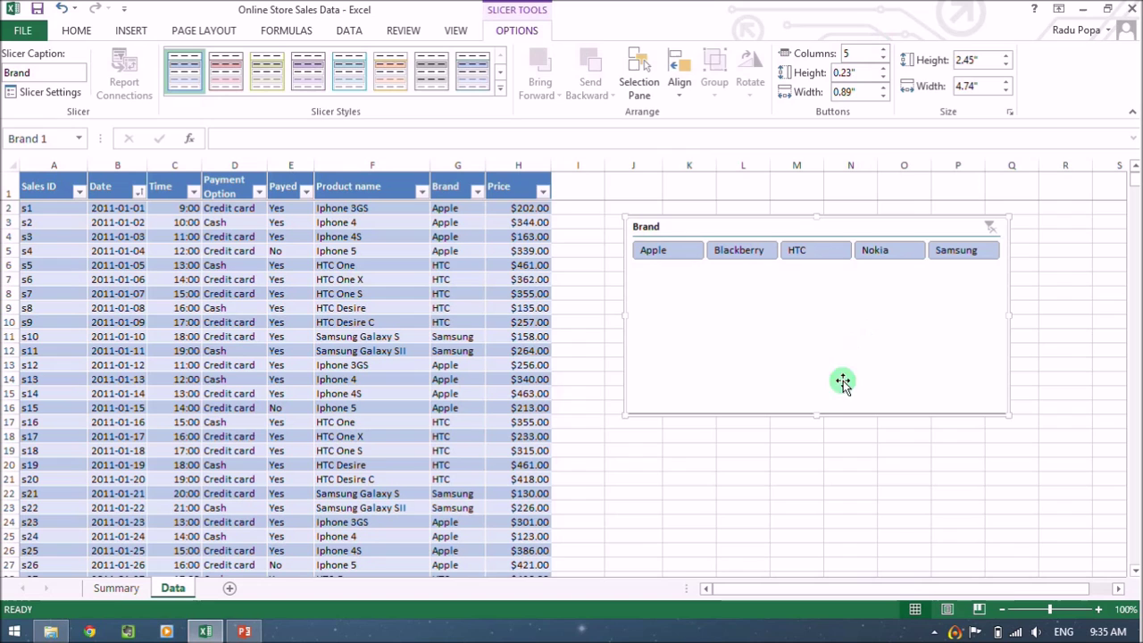
pyautogui.moveTo(817, 413); pyautogui.dragTo(812, 259)
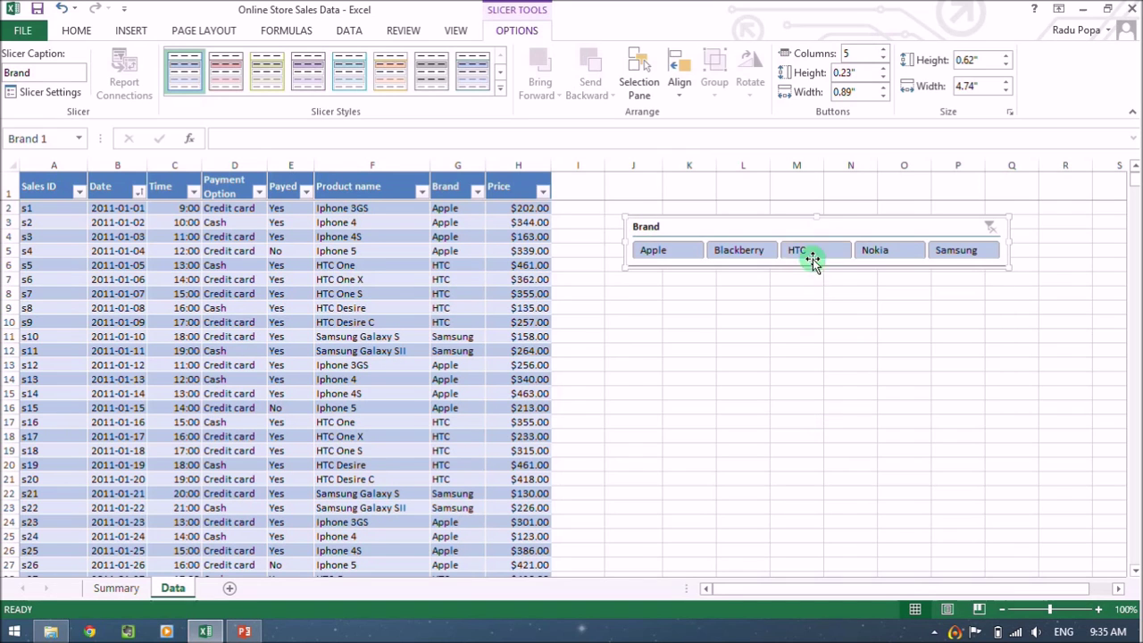
# Hide the Brand slicer's header and move the slicer up into the frozen header row, beside the Price column.
pyautogui.click(47, 92)
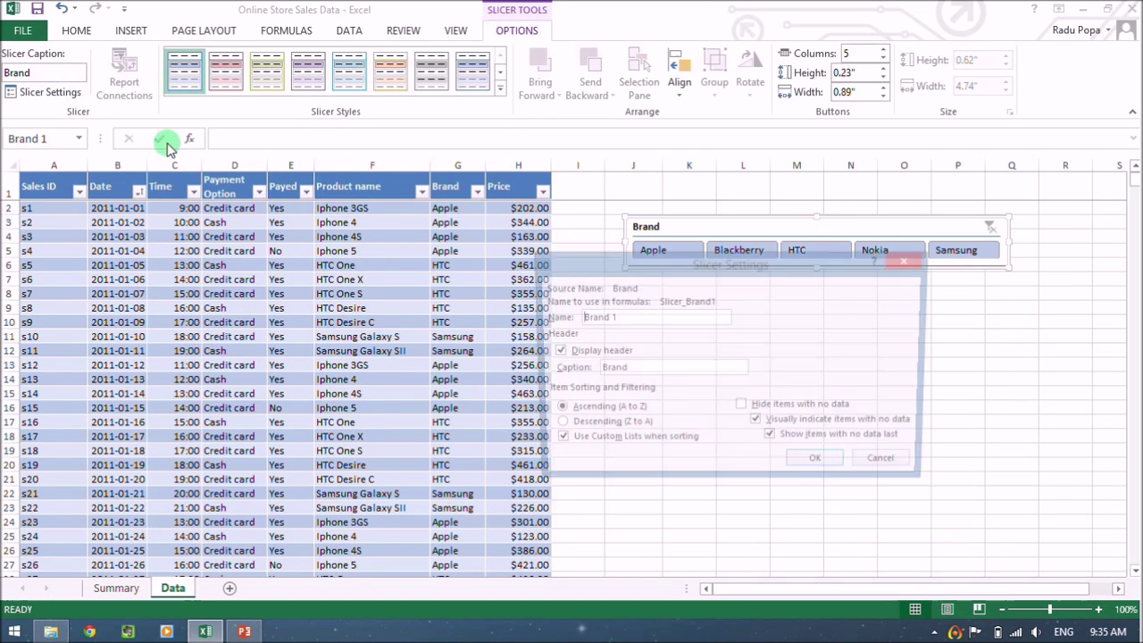
pyautogui.click(561, 350)
pyautogui.click(814, 457)
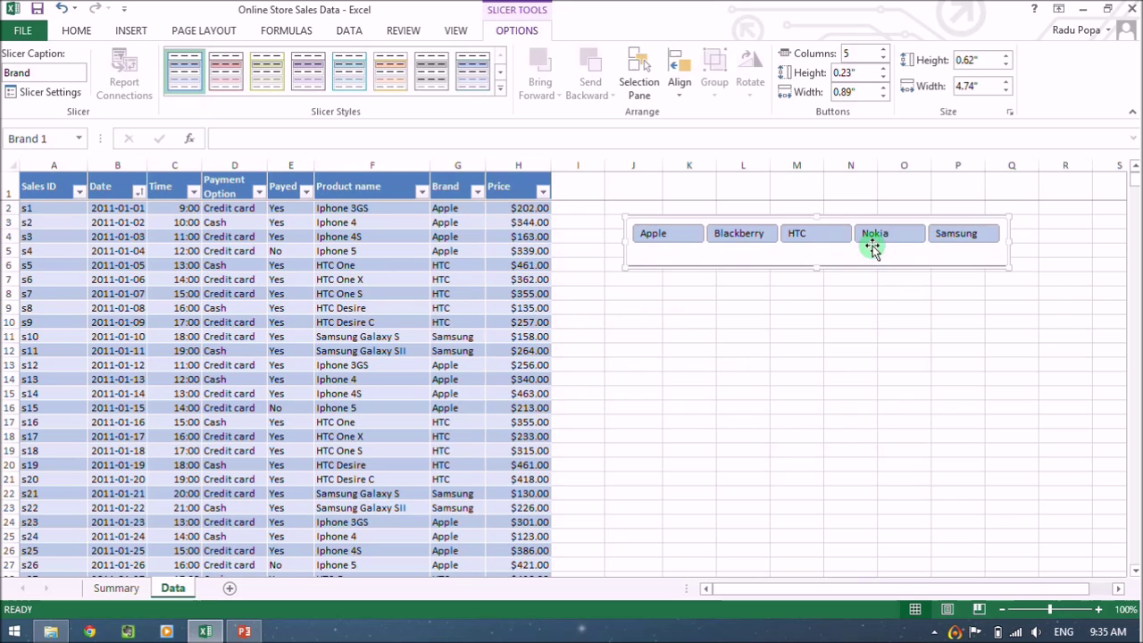
pyautogui.moveTo(873, 262); pyautogui.dragTo(813, 218)
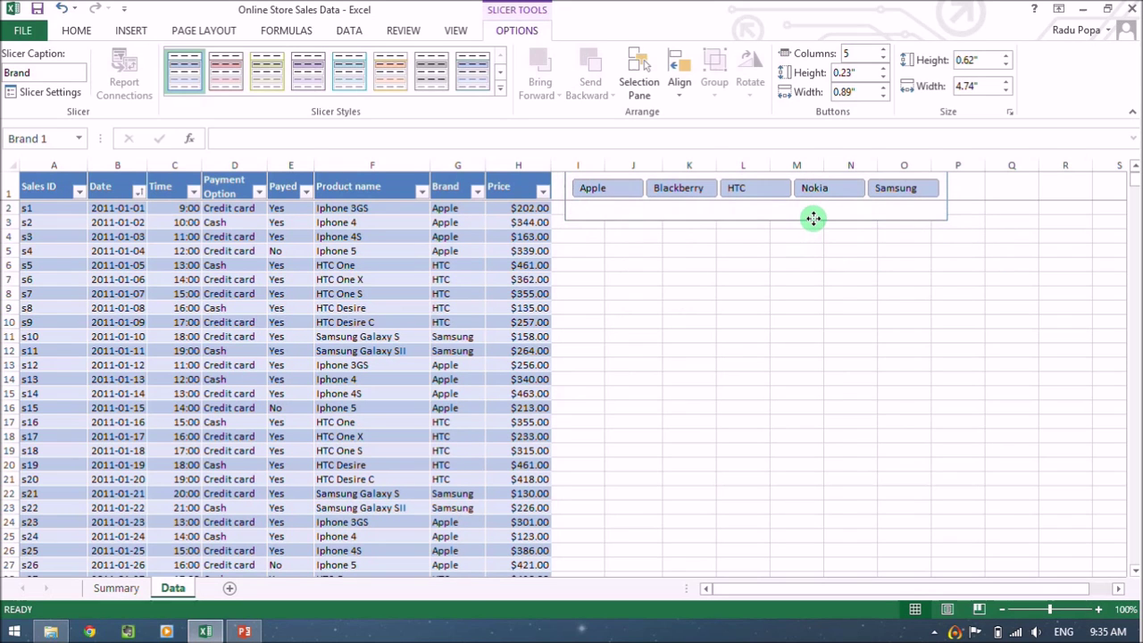
pyautogui.click(950, 282)
# Filter the sales table by Samsung, HTC, Nokia and Blackberry in turn with the Brand slicer, finishing with Apple selected.
pyautogui.click(904, 187)
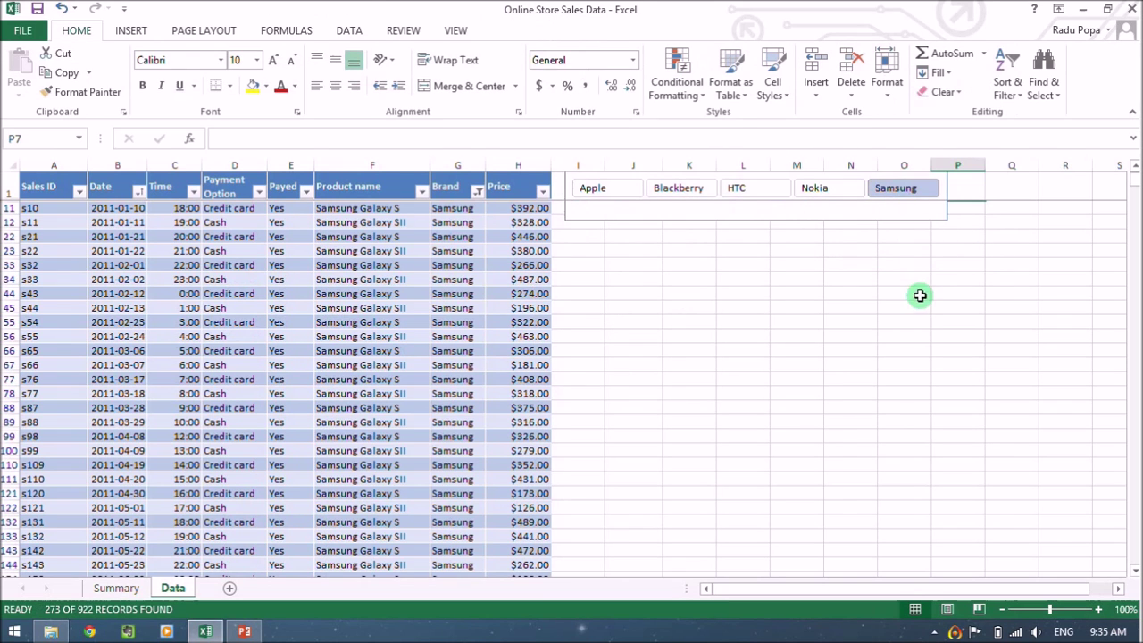
pyautogui.click(767, 189)
pyautogui.click(821, 189)
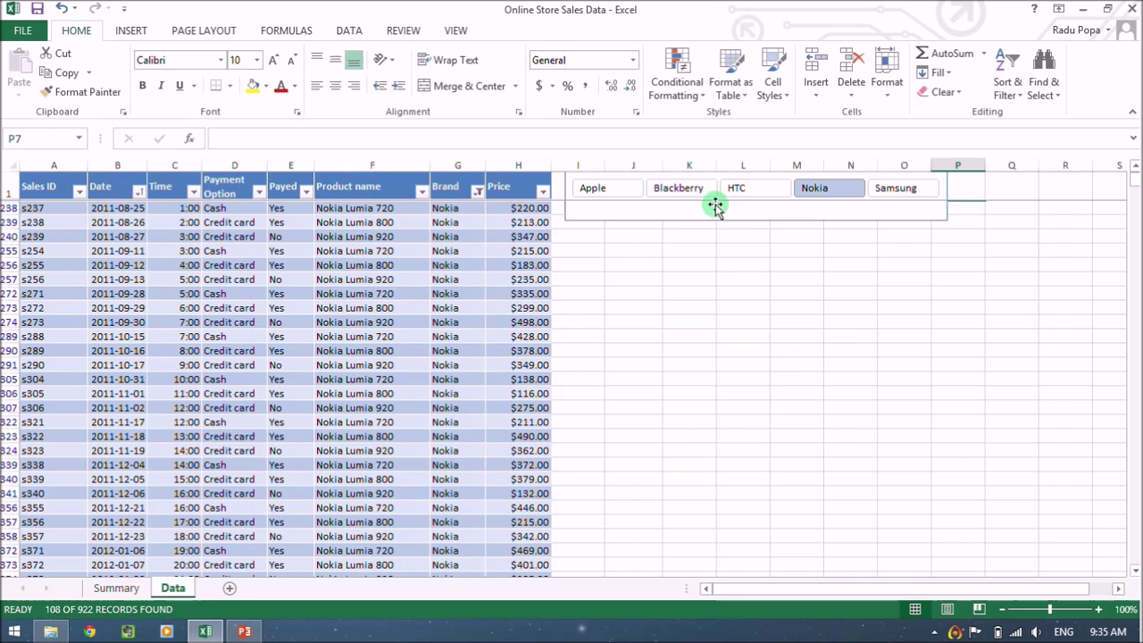
pyautogui.click(676, 190)
pyautogui.click(596, 193)
pyautogui.click(671, 277)
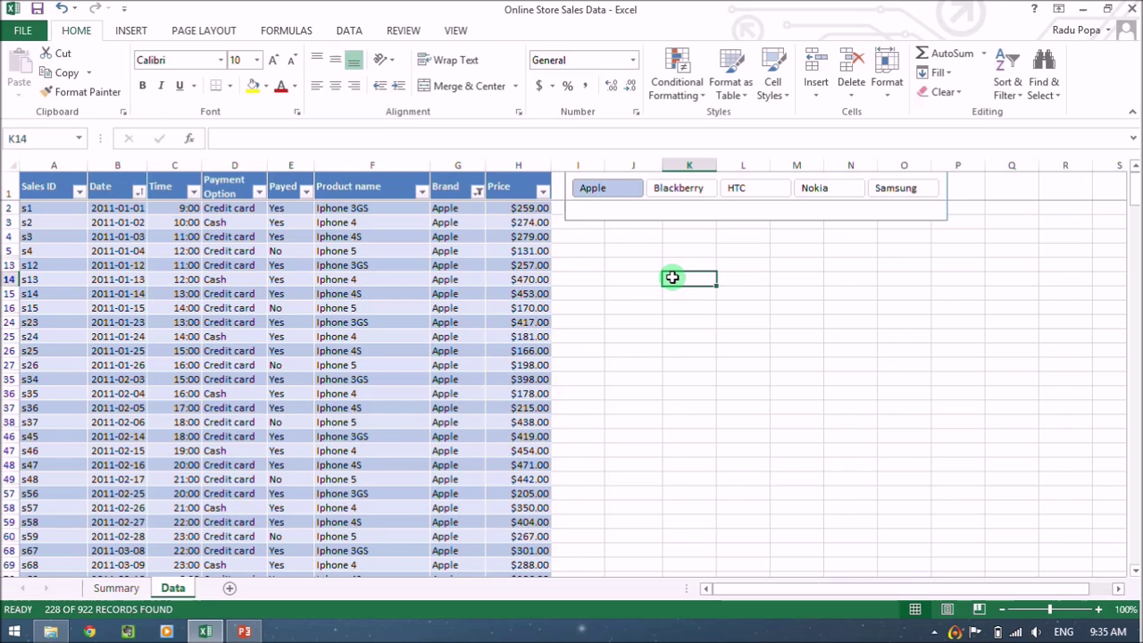
# Return to the Summary sheet and narrow the Date timeline slightly to match the Manufacturer slicer's width.
pyautogui.click(109, 594)
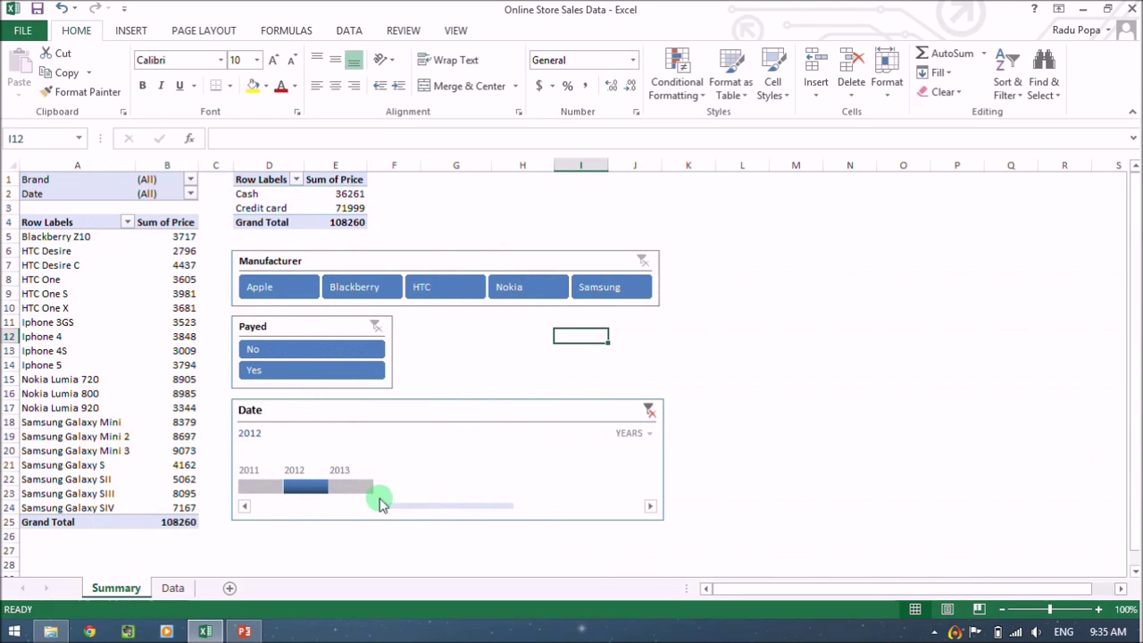
pyautogui.click(726, 307)
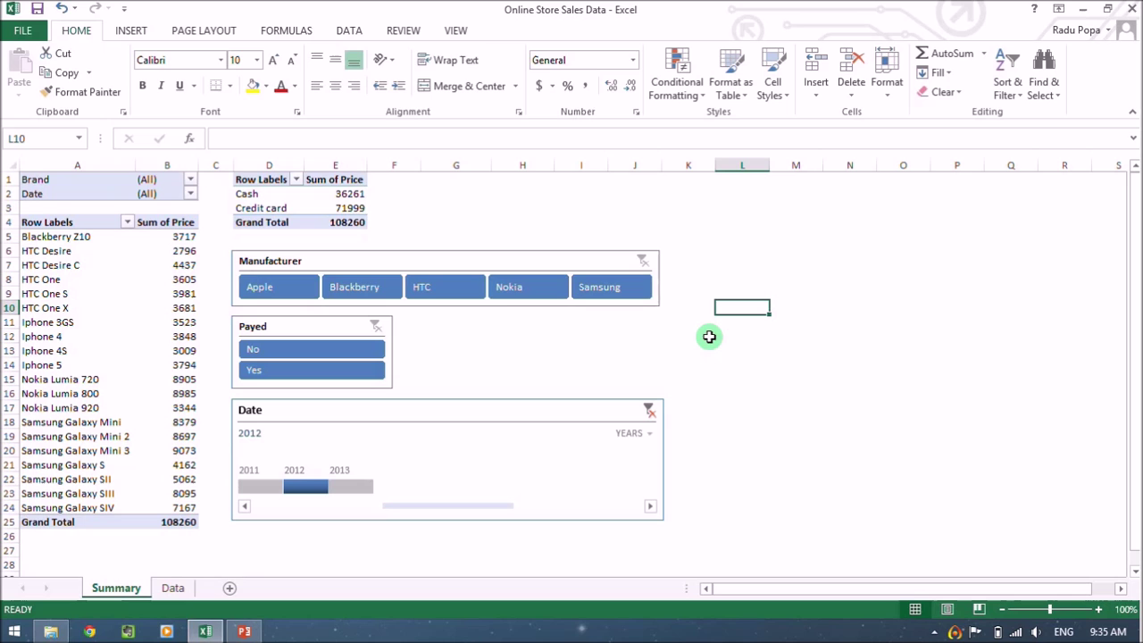
pyautogui.click(582, 464)
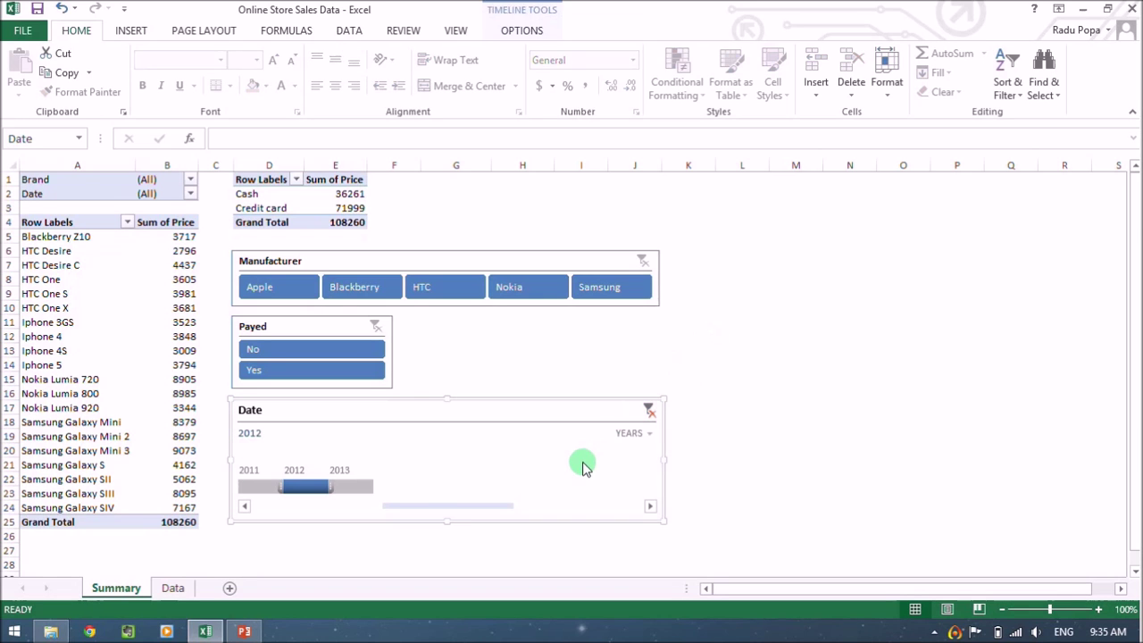
pyautogui.click(719, 419)
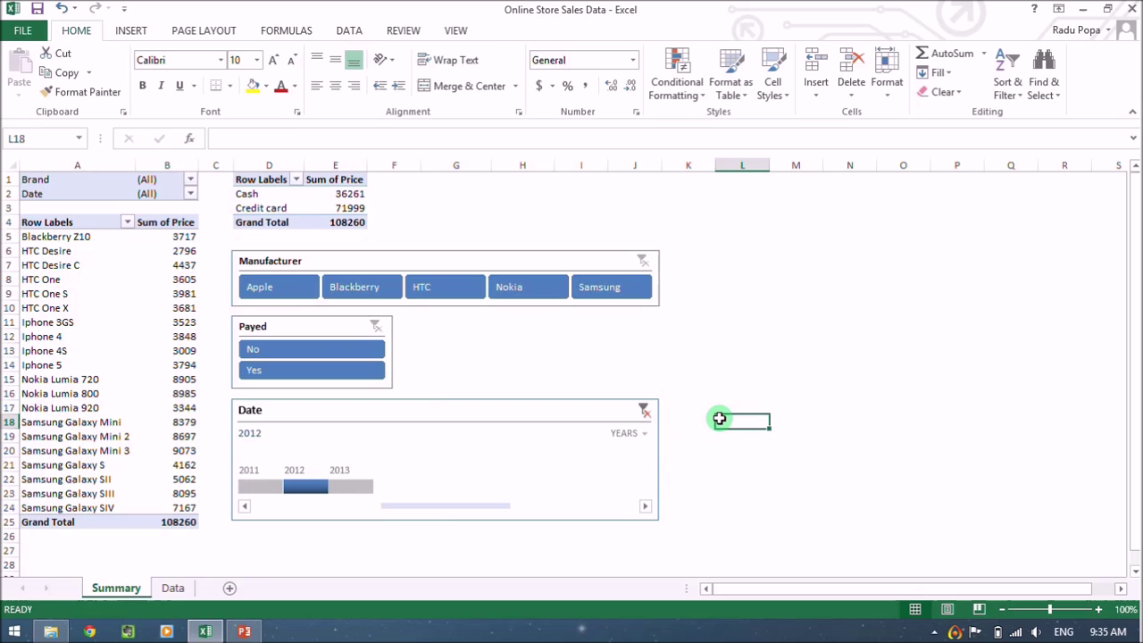